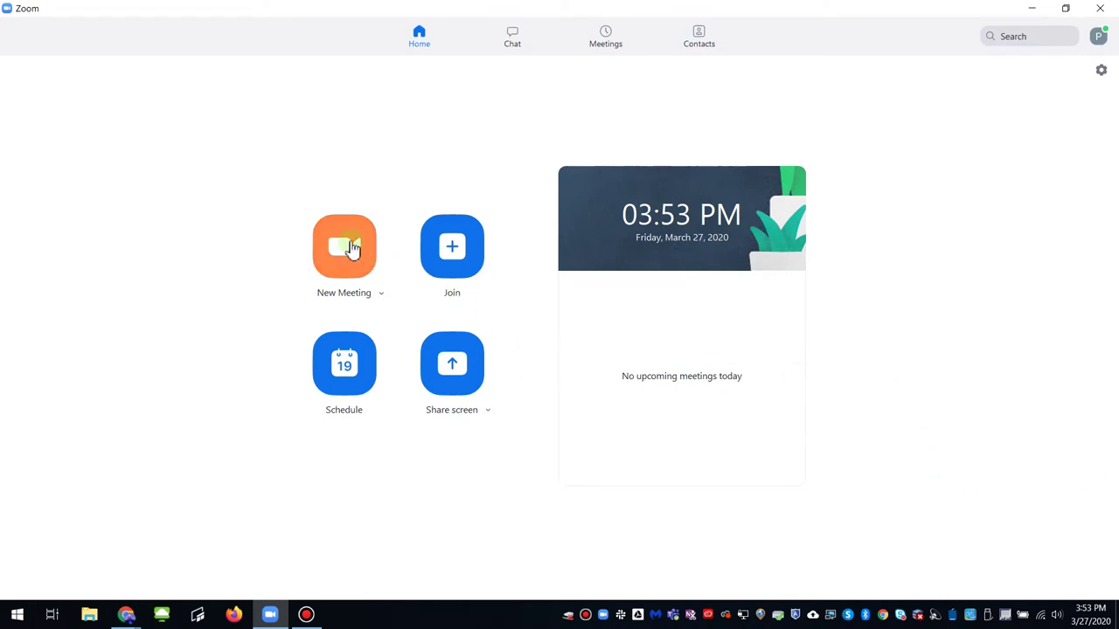
# Start a new meeting and join it with computer audio.
pyautogui.click(353, 247)
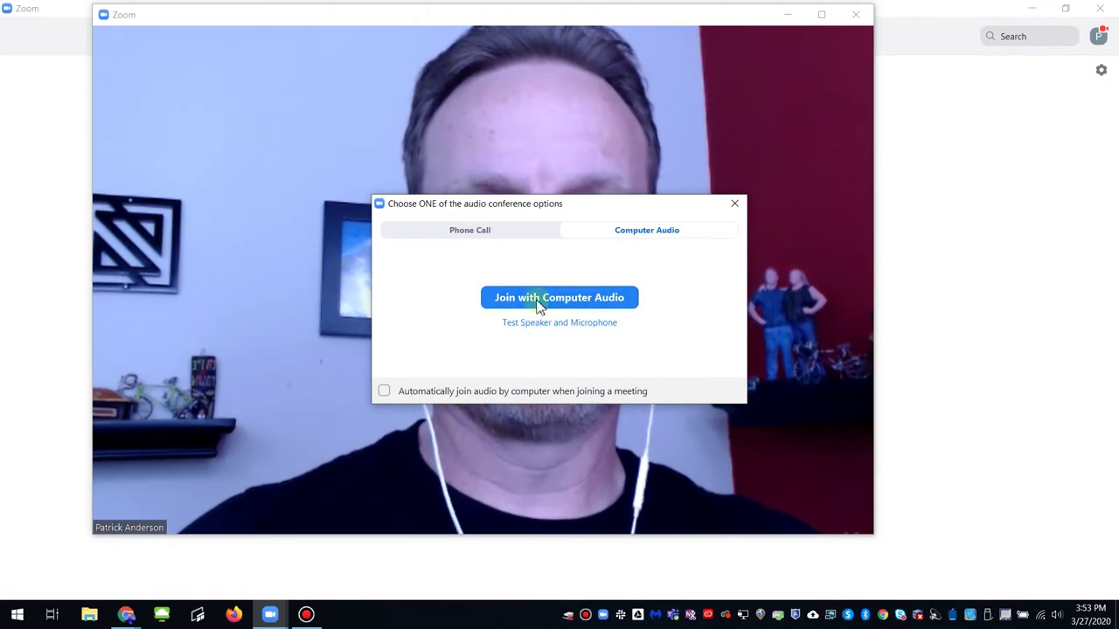
pyautogui.click(538, 301)
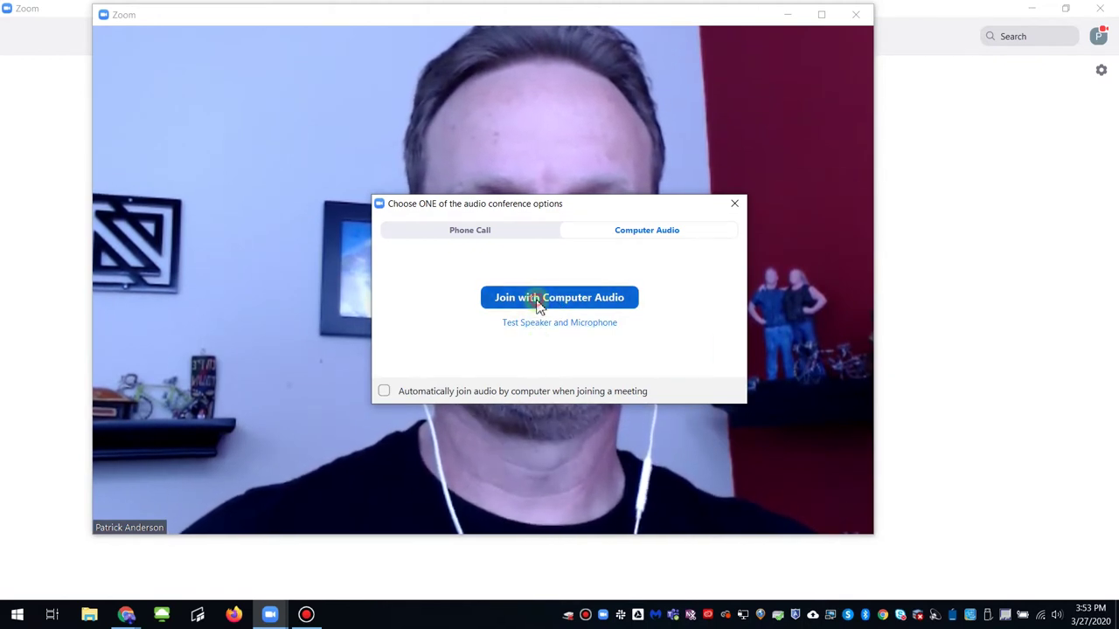
# Open the meeting's invitation window and copy the join URL.
pyautogui.moveTo(312, 347)
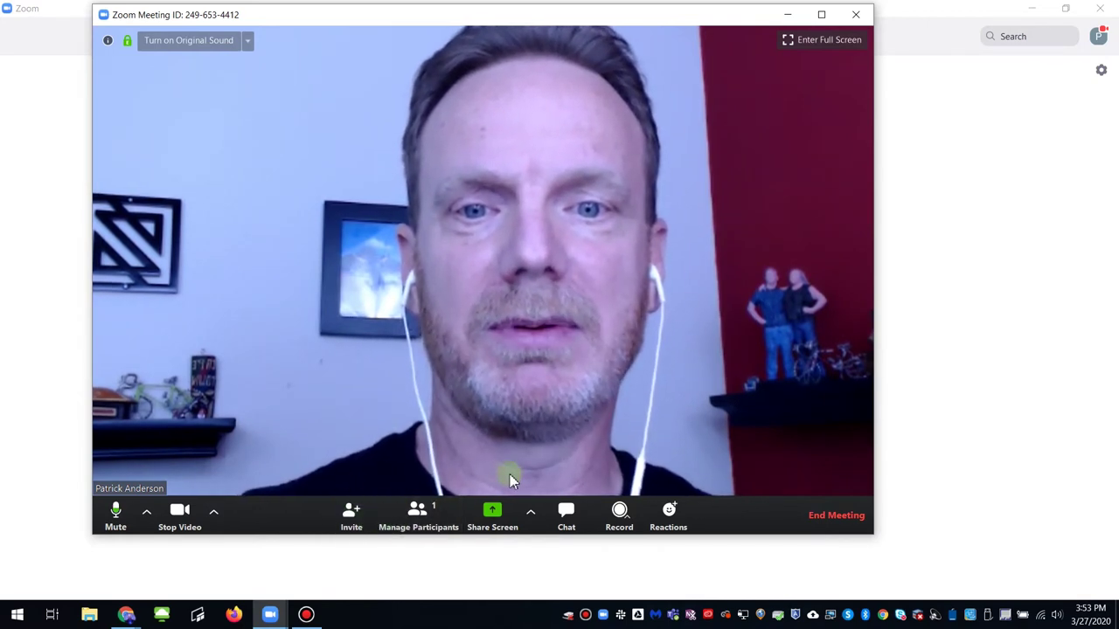
pyautogui.click(358, 517)
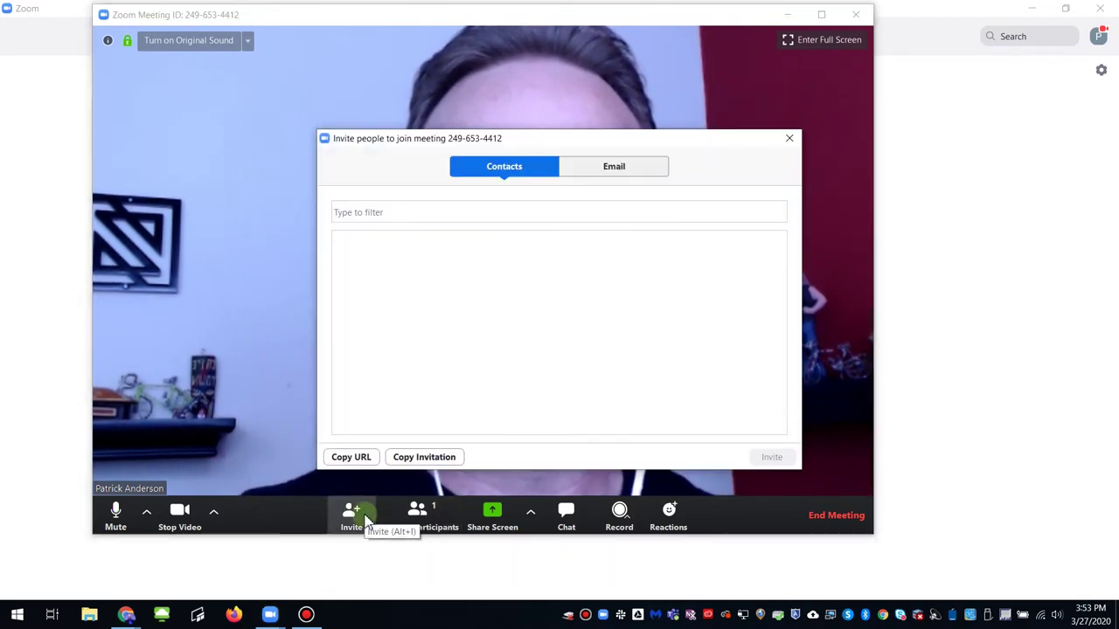
pyautogui.click(367, 461)
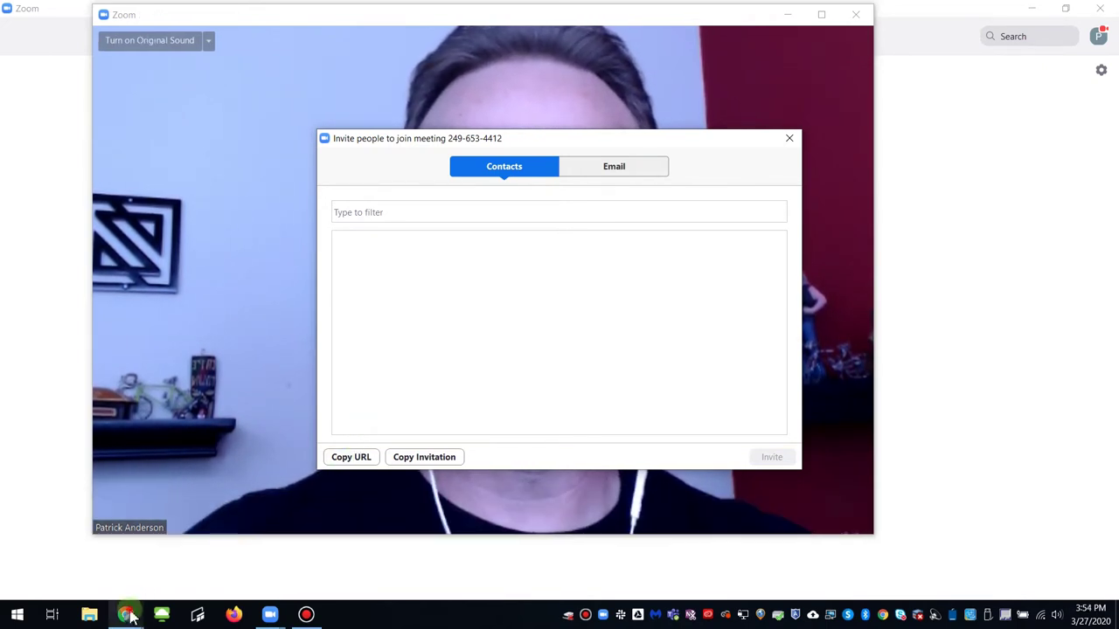
# Switch to Google Hangouts in Chrome and send the copied meeting link in the open conversation.
pyautogui.moveTo(129, 616)
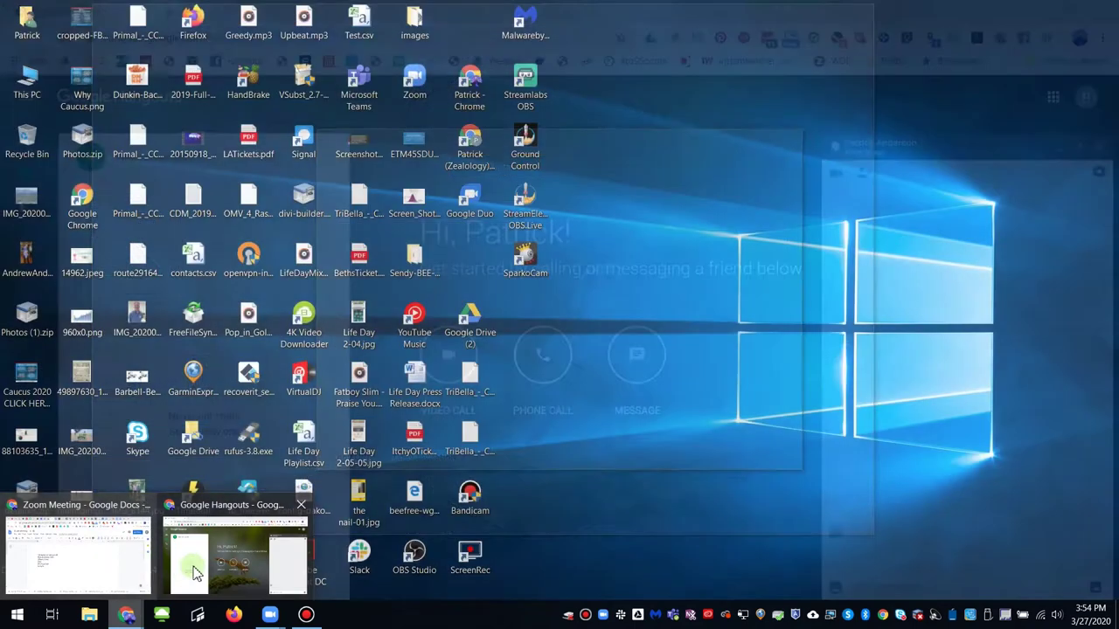
pyautogui.click(194, 573)
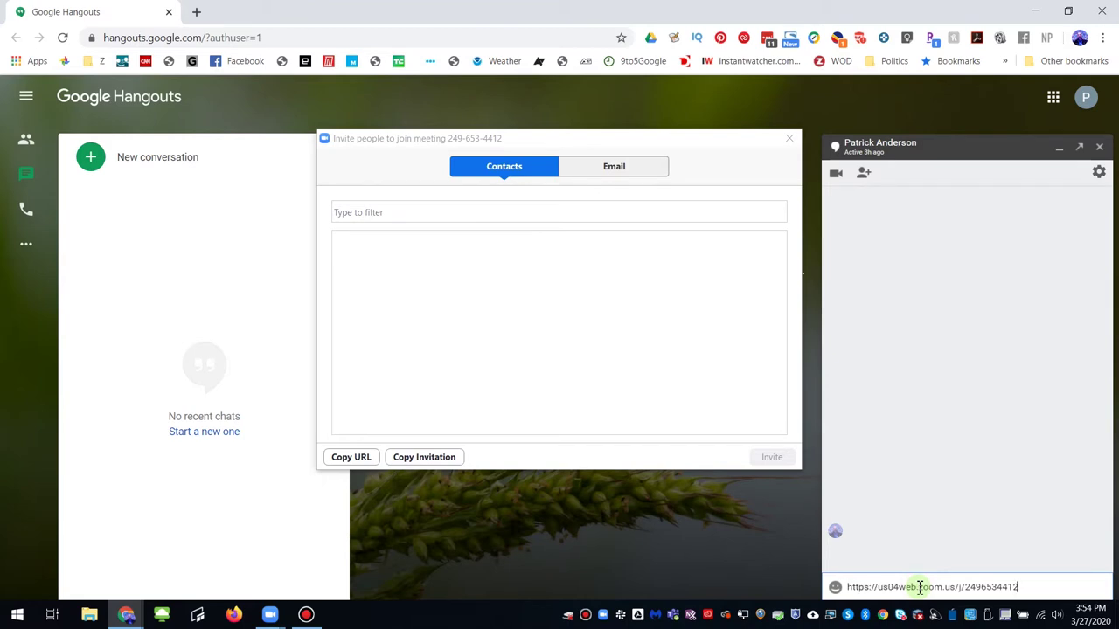
pyautogui.press('Return')
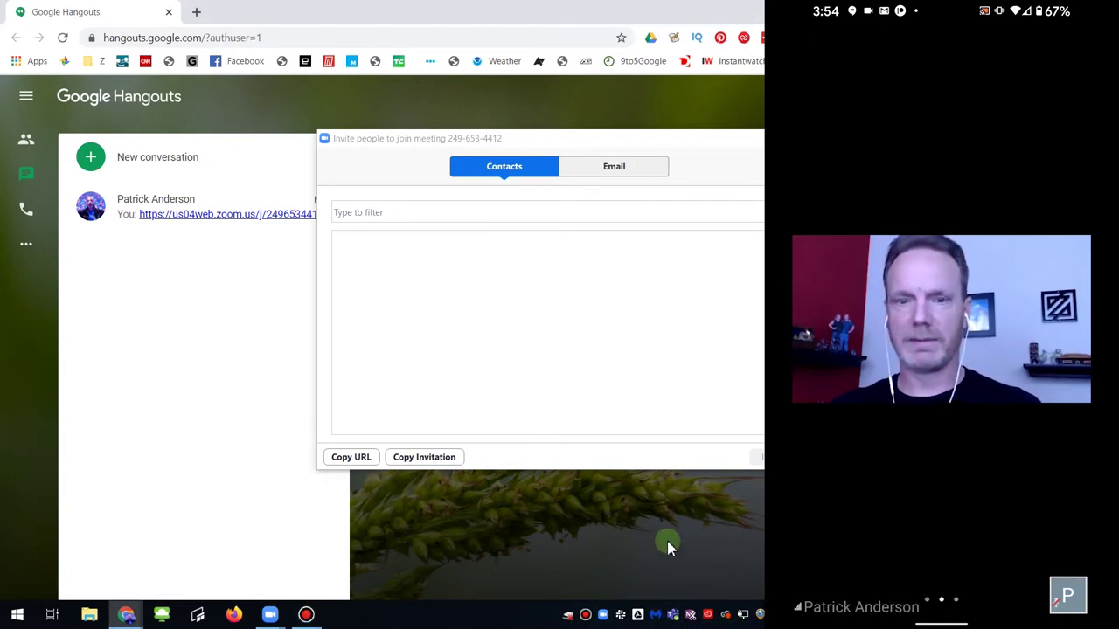
# Switch back to the Zoom meeting window and mute the microphone.
pyautogui.moveTo(267, 608)
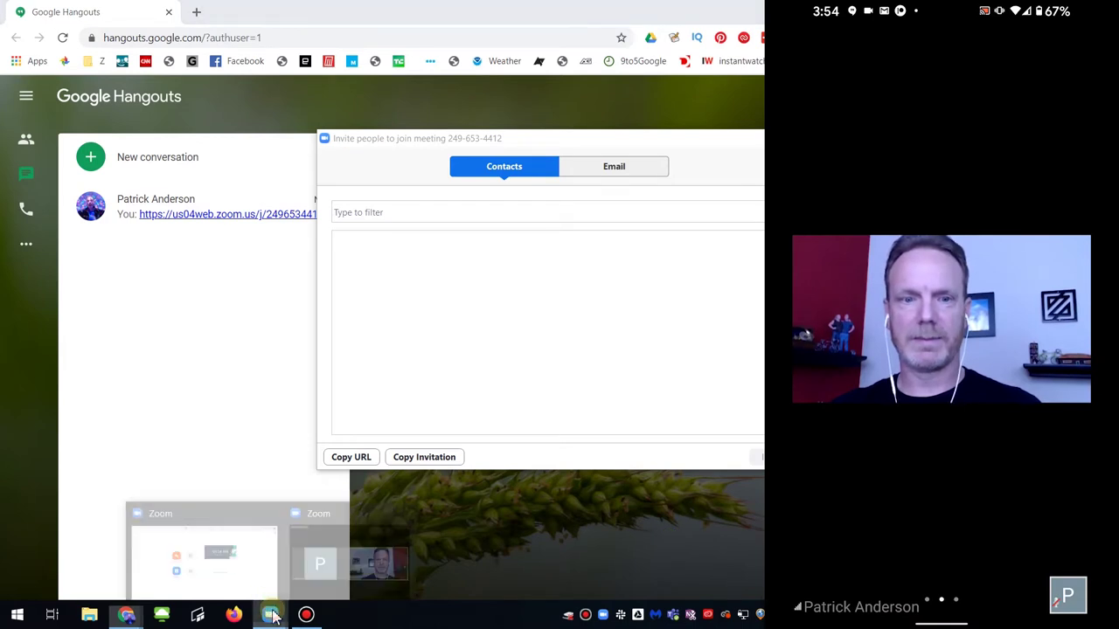
pyautogui.click(262, 560)
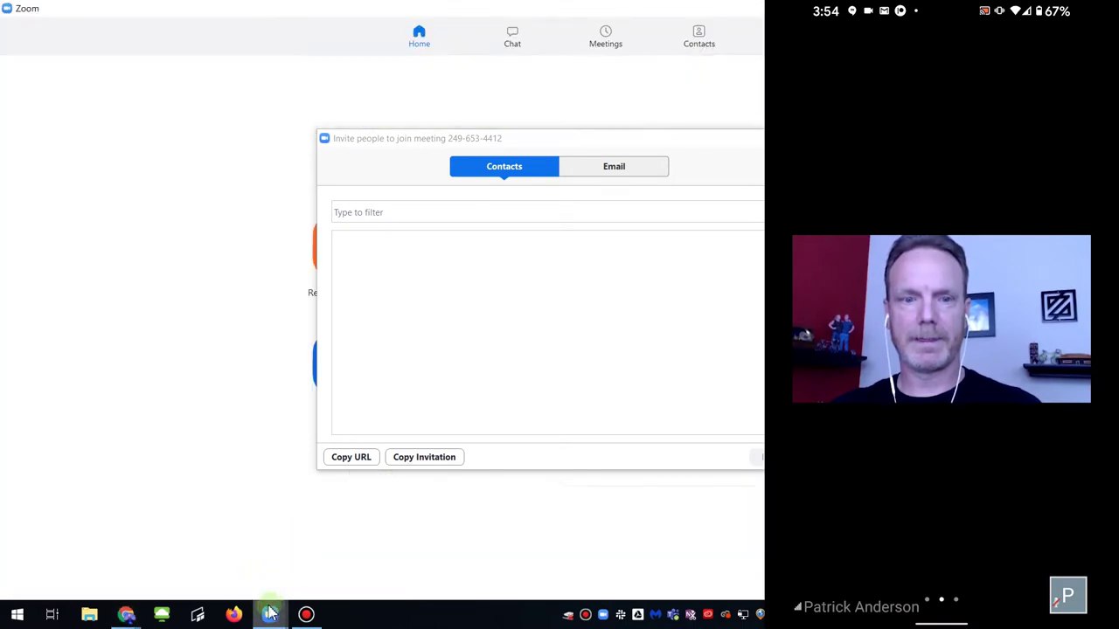
pyautogui.moveTo(270, 615)
pyautogui.click(316, 580)
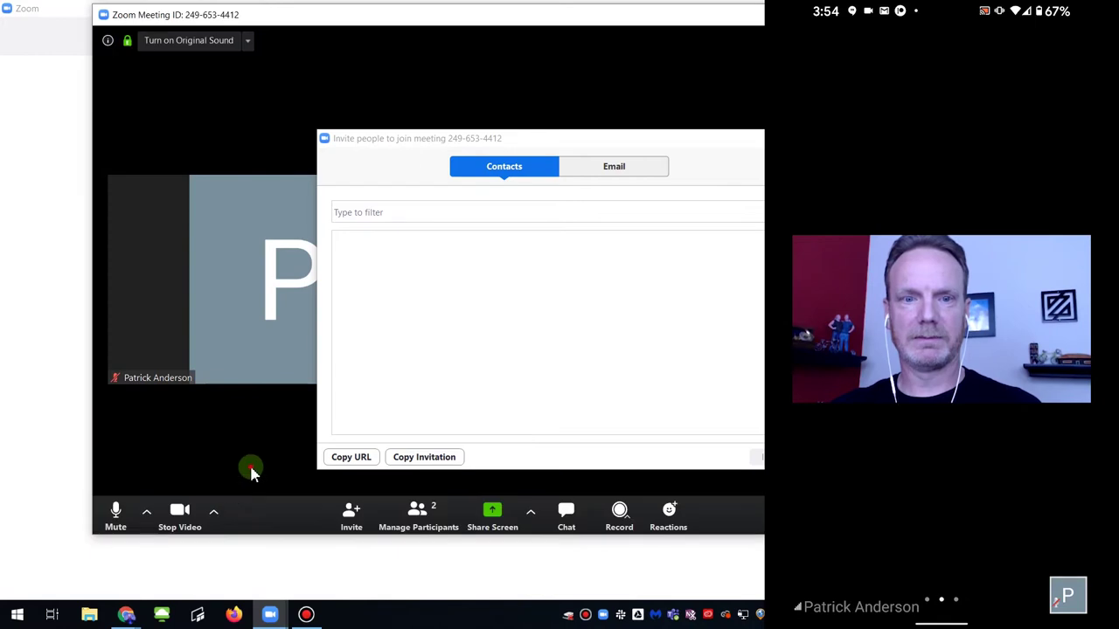
pyautogui.click(123, 518)
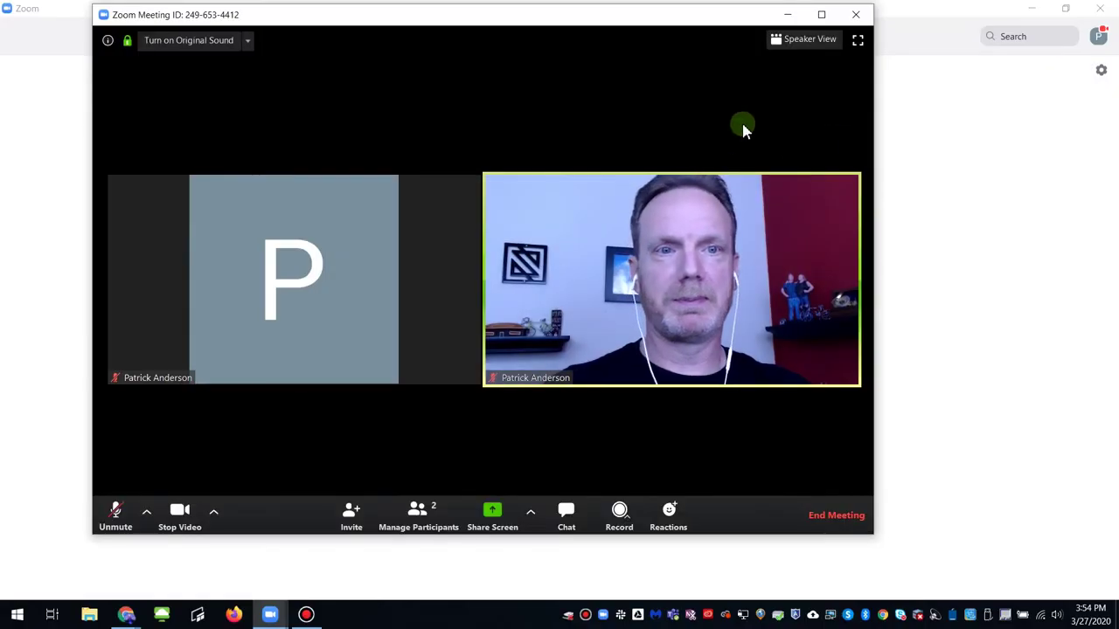
# Maximize the meeting window, and try speaker view before returning to gallery view.
pyautogui.click(820, 15)
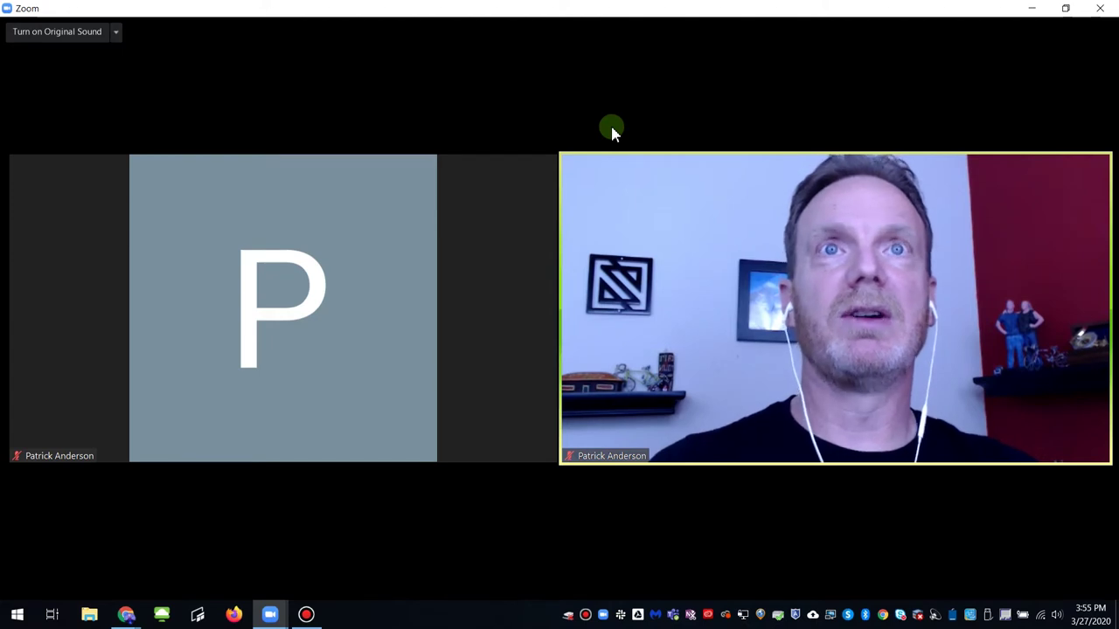
pyautogui.moveTo(630, 118)
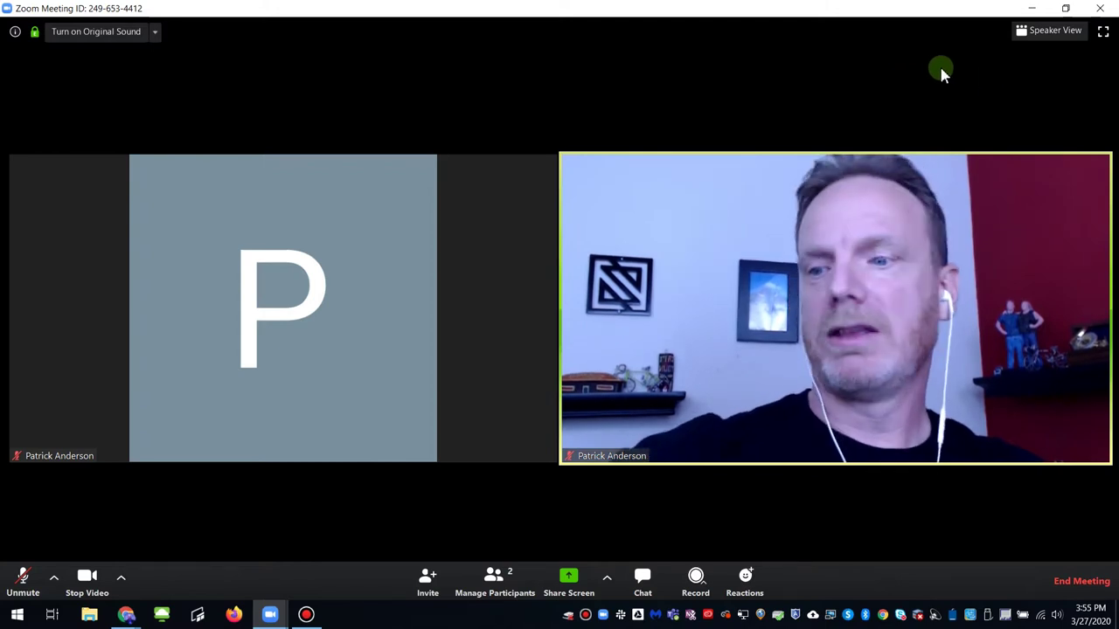
pyautogui.click(1045, 34)
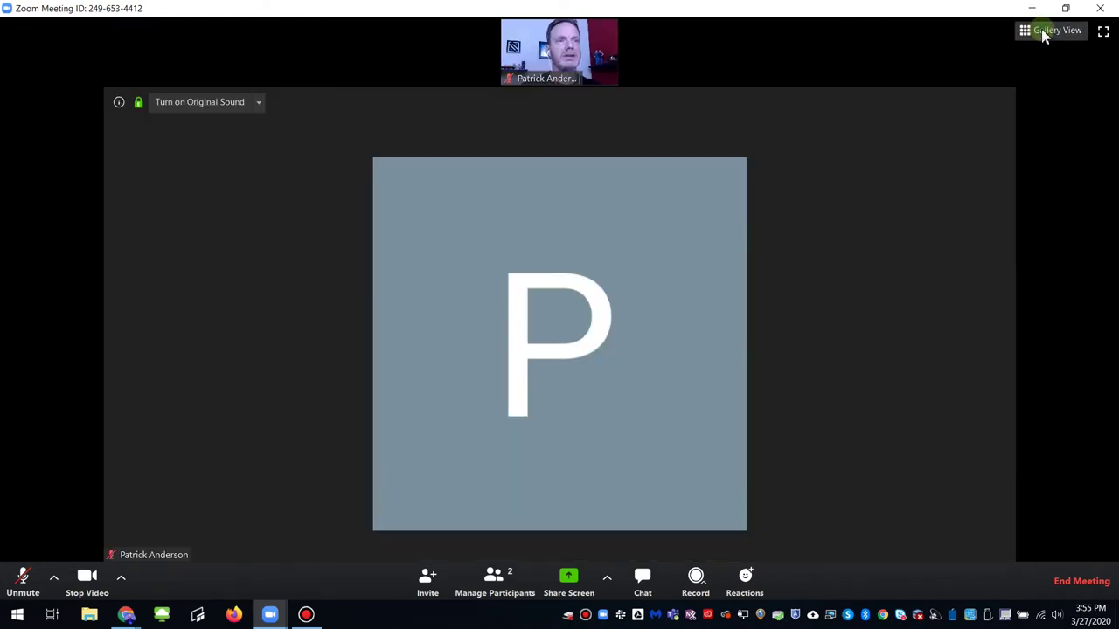
pyautogui.click(1071, 39)
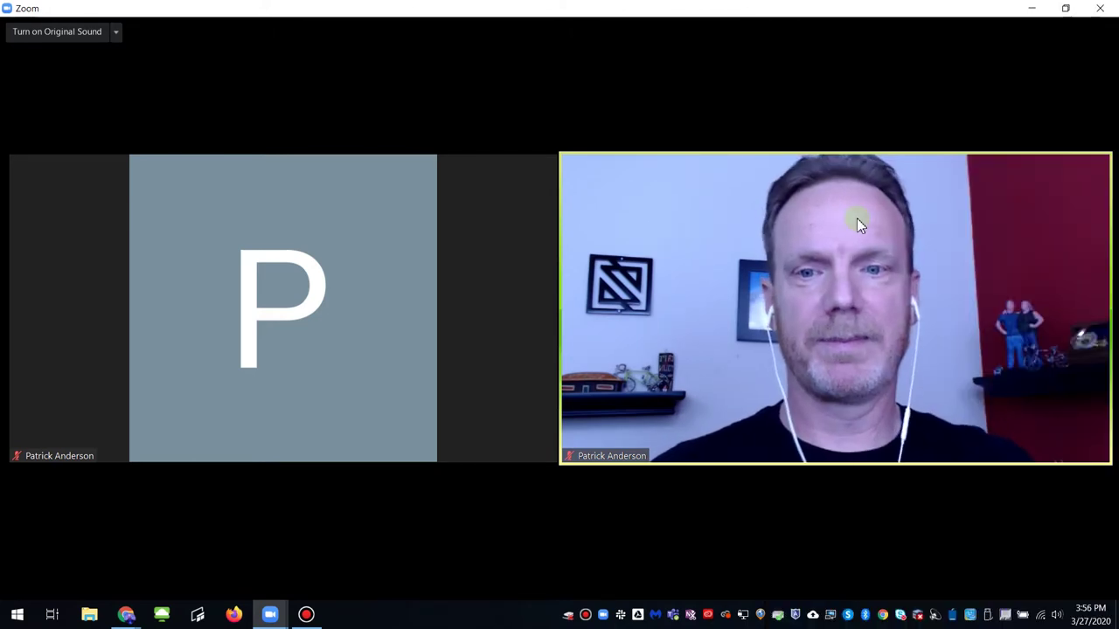
# Set the San Francisco picture as the virtual background and close the settings.
pyautogui.moveTo(976, 230)
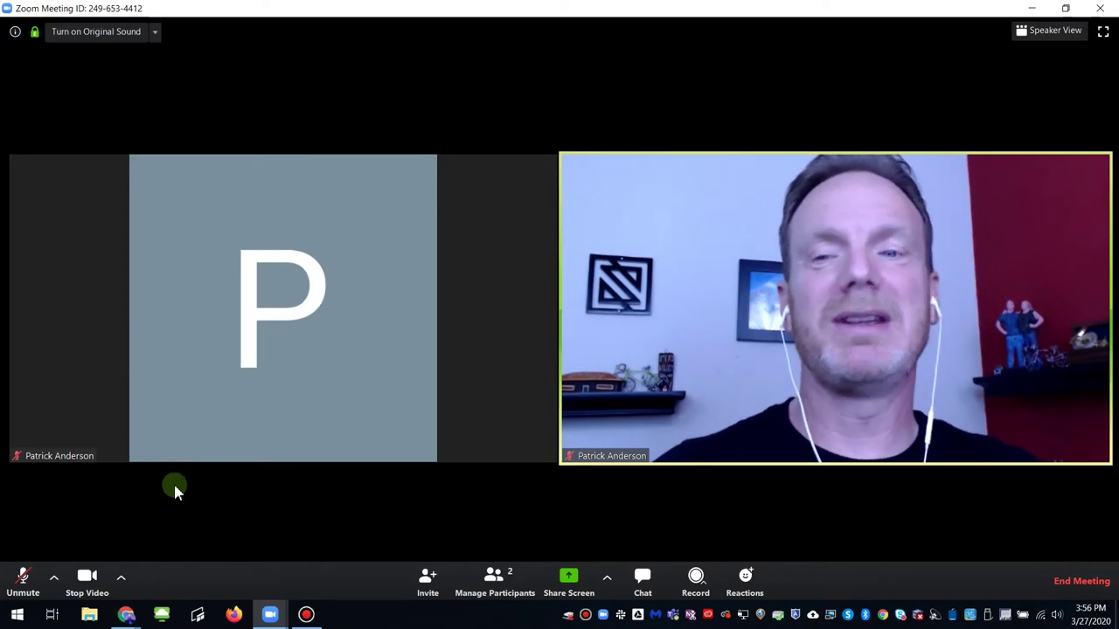
pyautogui.click(119, 579)
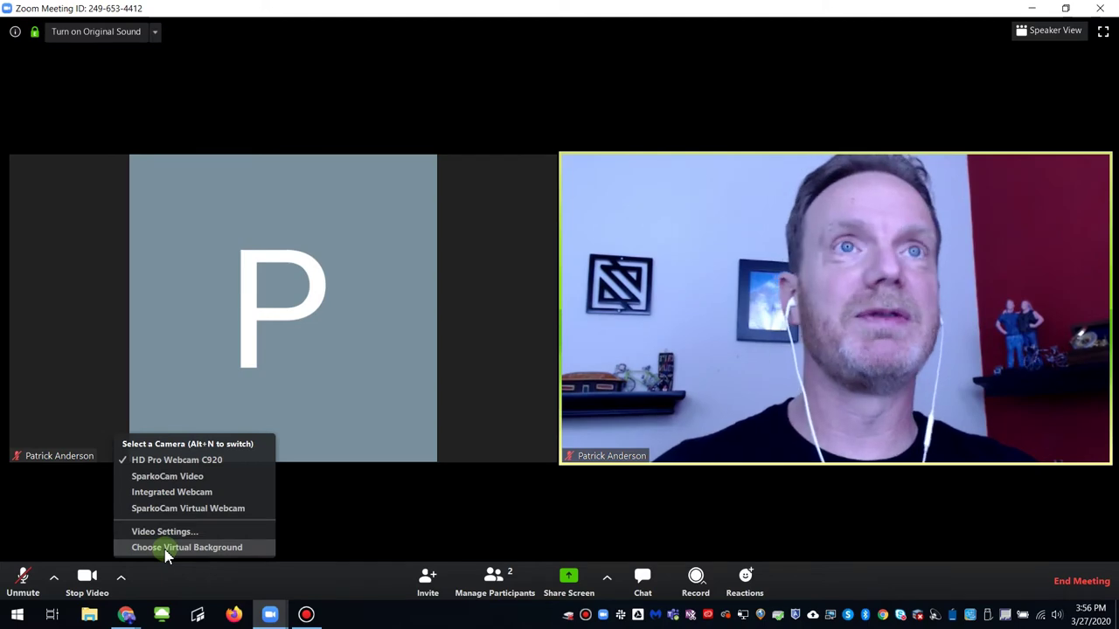
pyautogui.click(166, 548)
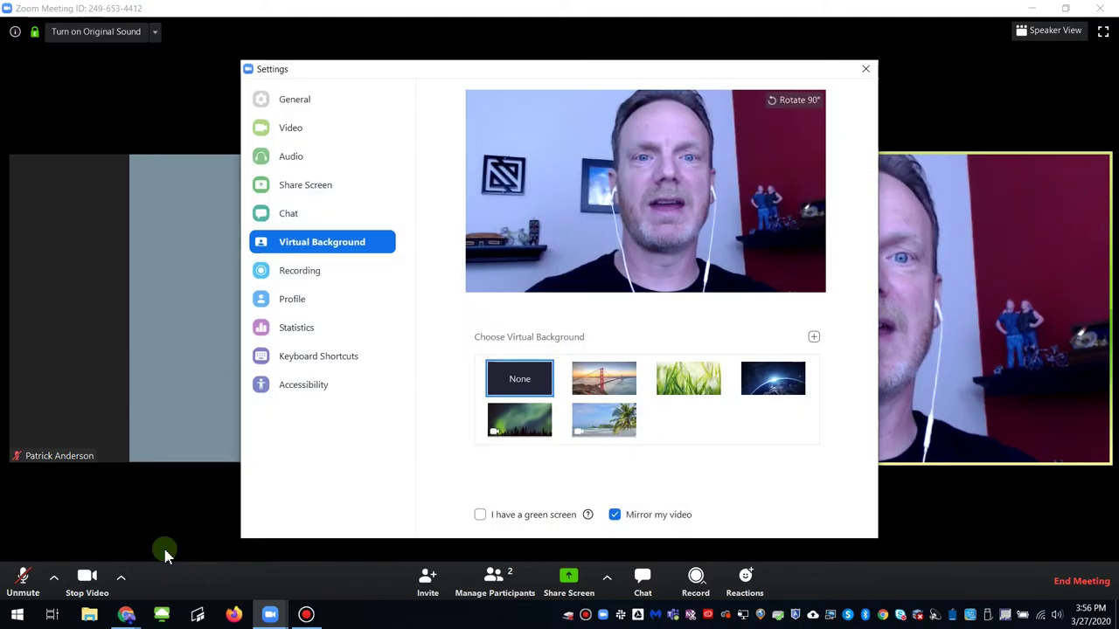
pyautogui.click(610, 384)
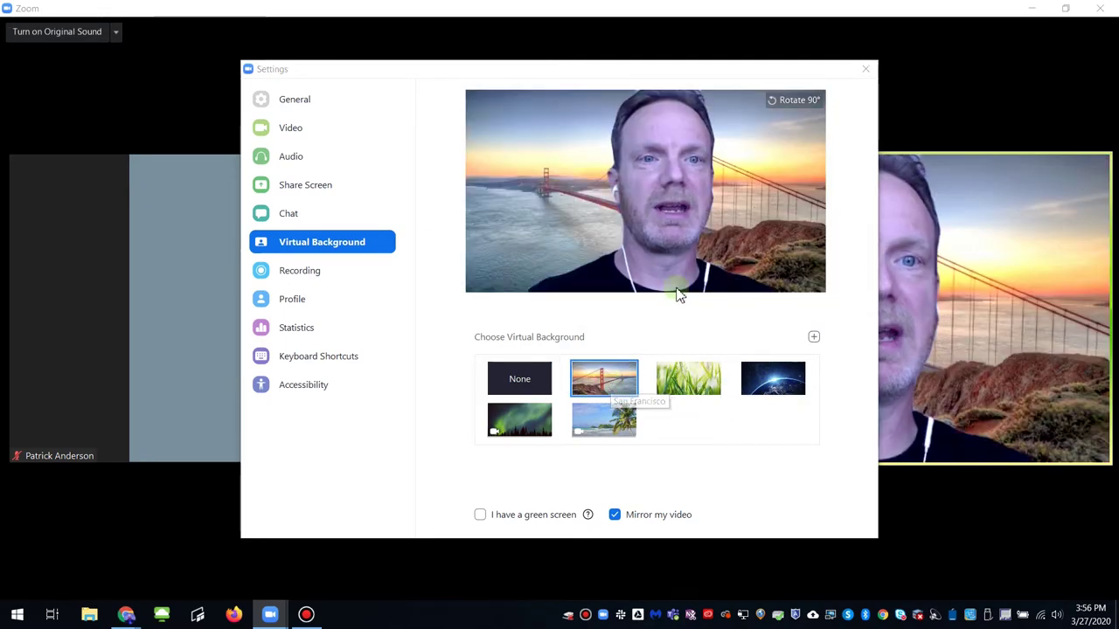
pyautogui.click(866, 69)
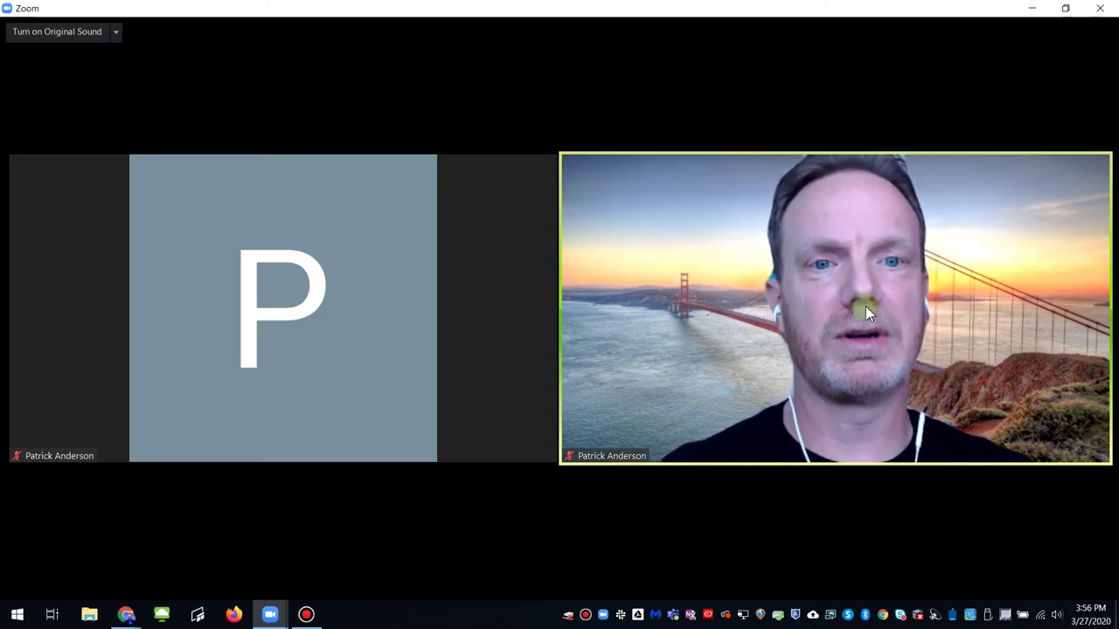
# Add the image MVIMG_20181004_134157.jpg and the video zoomtest.mp4 from the Zoom pictures folder as custom virtual backgrounds.
pyautogui.moveTo(784, 305)
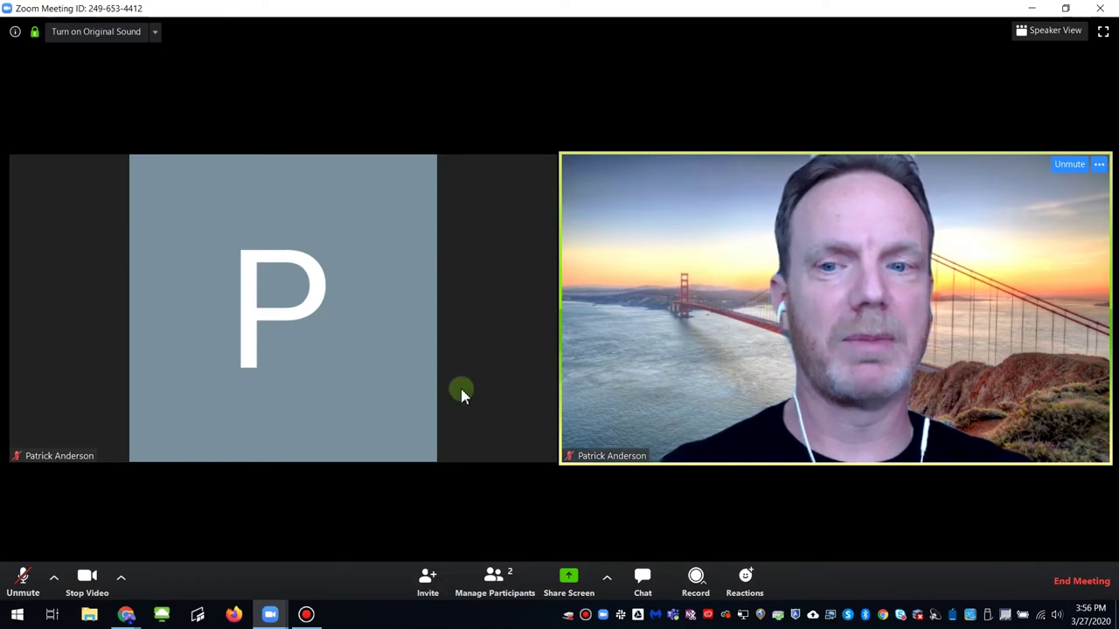
pyautogui.click(121, 578)
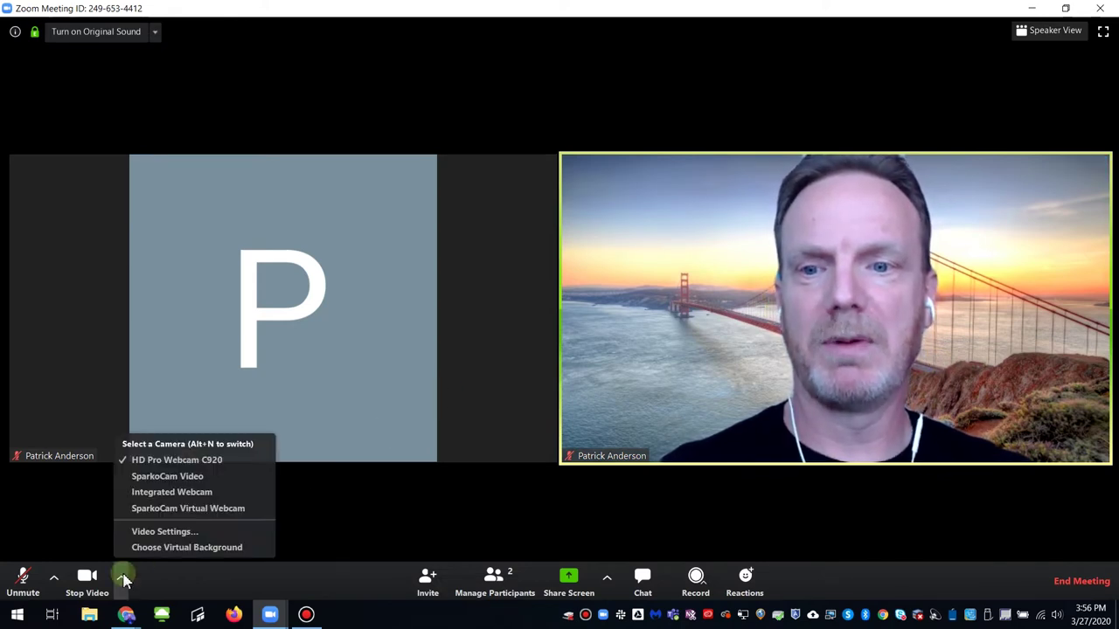
pyautogui.click(167, 549)
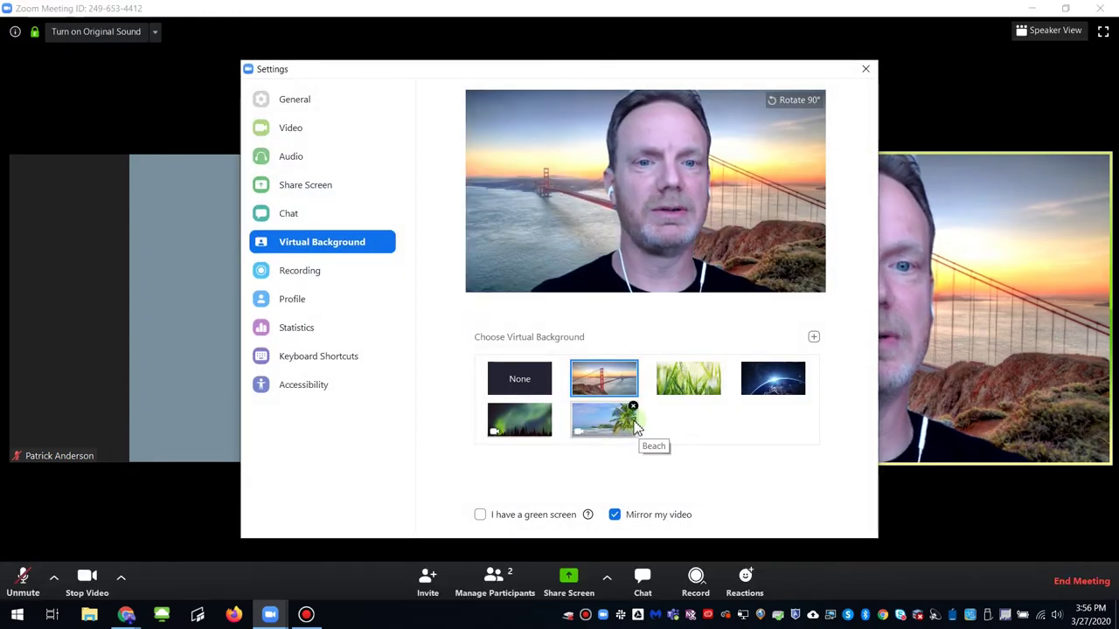
pyautogui.click(815, 337)
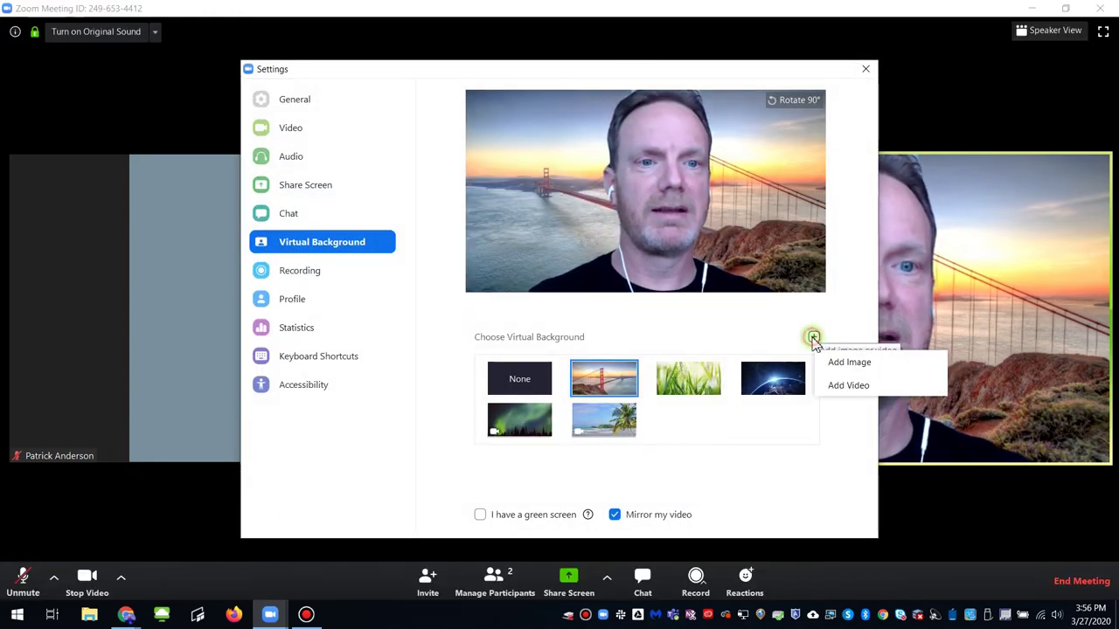
pyautogui.click(849, 365)
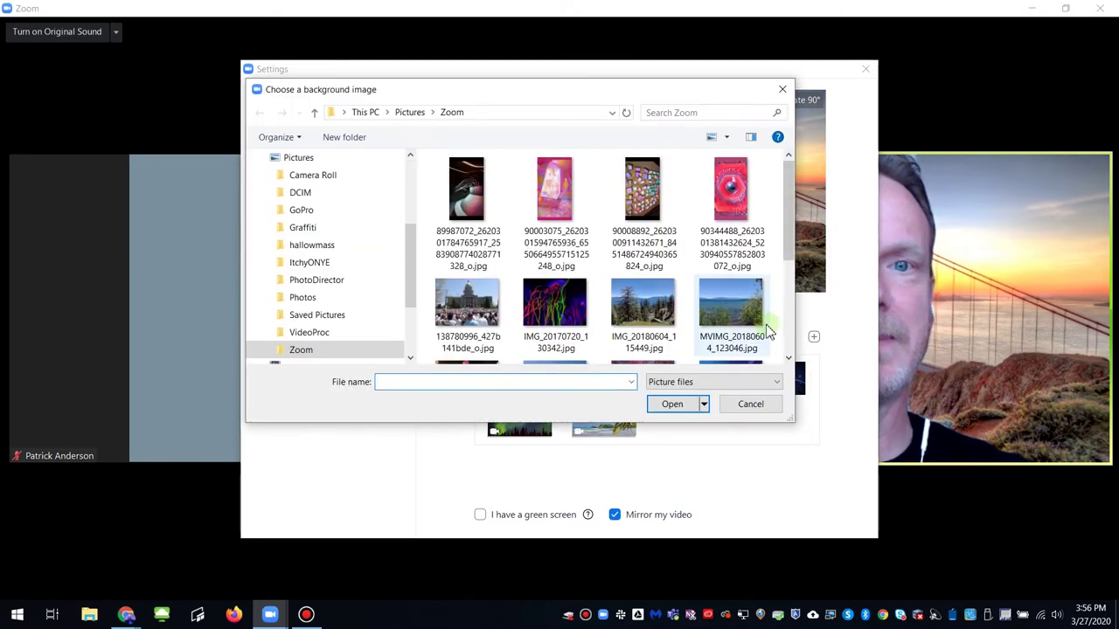
pyautogui.scroll(-1, 616, 300)
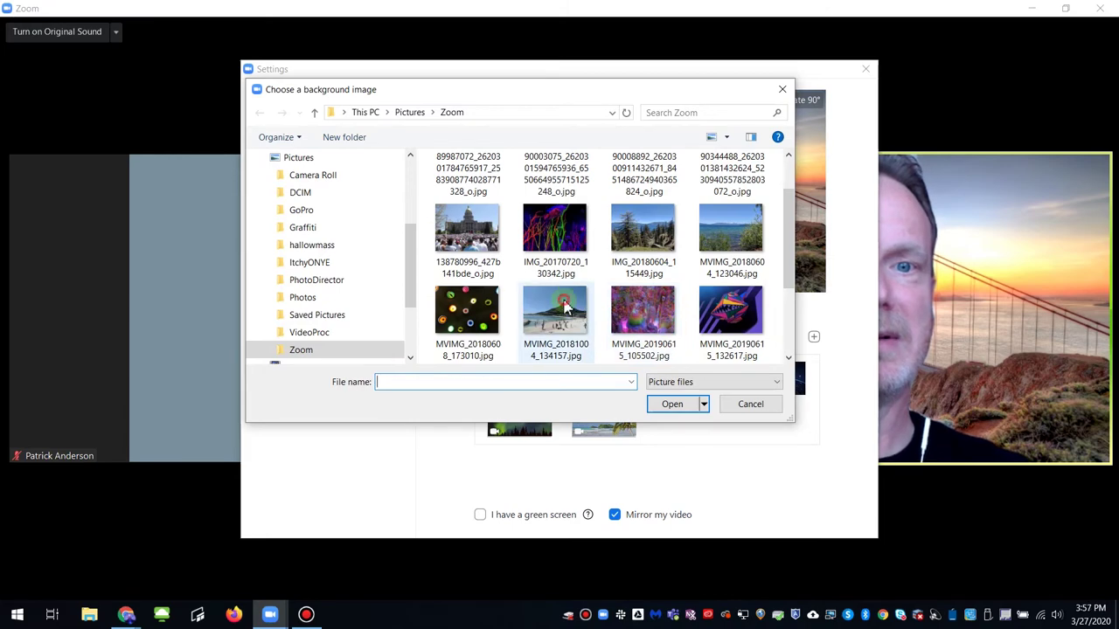
pyautogui.click(680, 407)
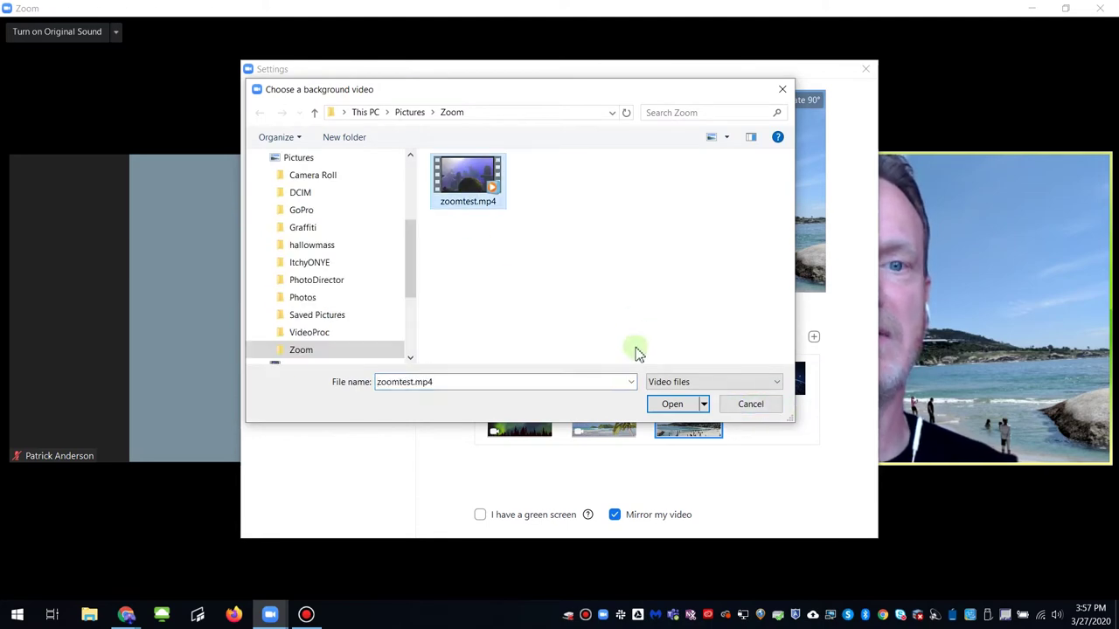
pyautogui.click(685, 411)
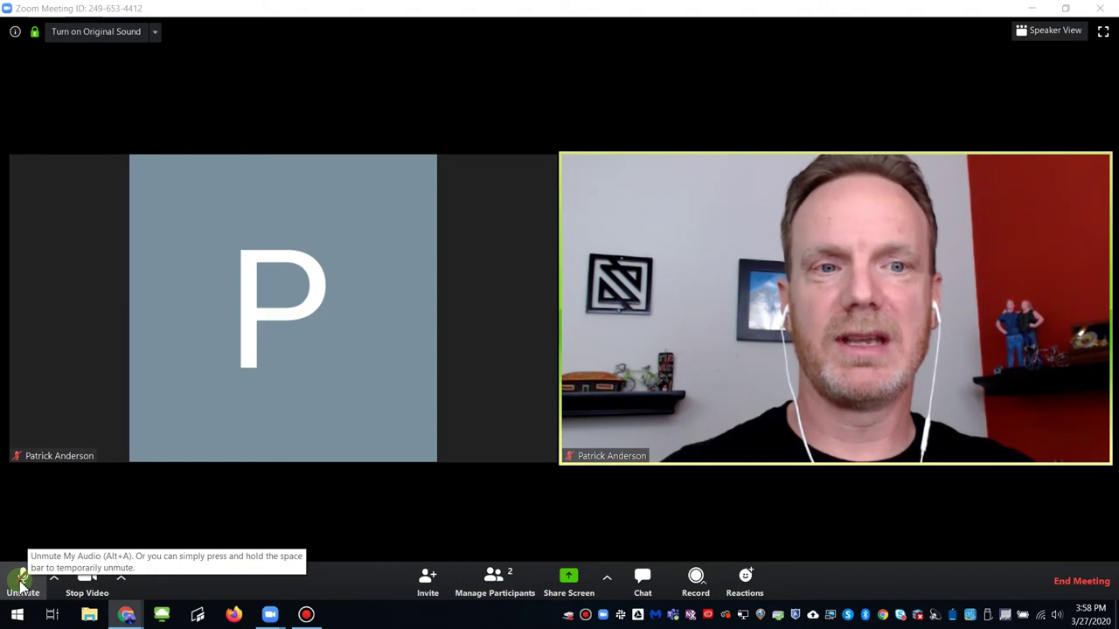
# Unmute the microphone and mute it again.
pyautogui.click(20, 584)
pyautogui.click(21, 584)
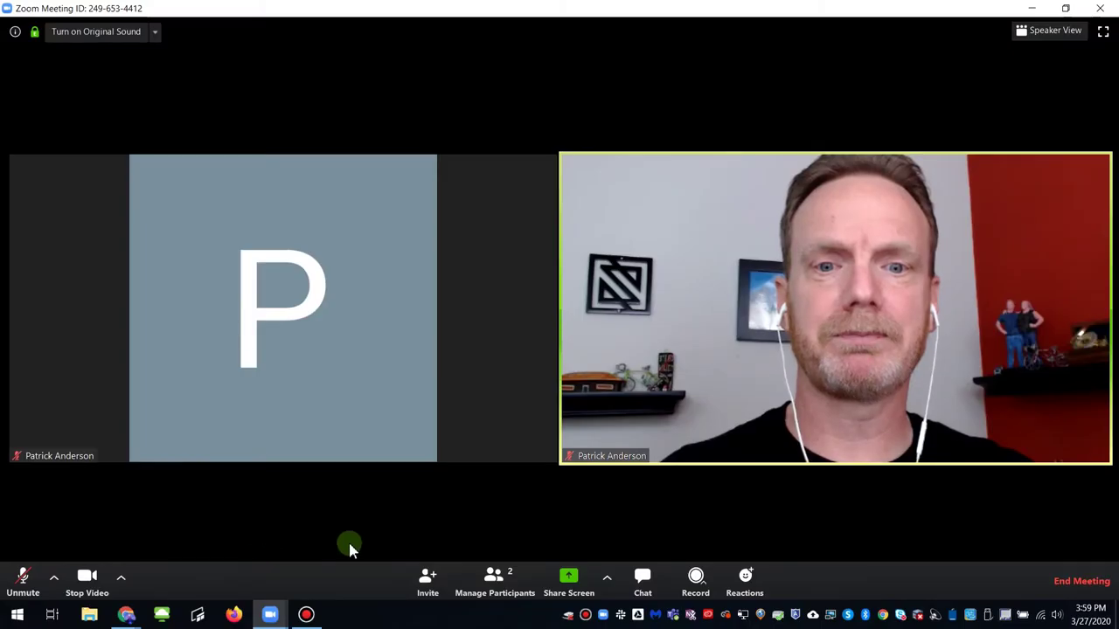
# Show the participants list, review its additional host options, and close the list.
pyautogui.click(495, 588)
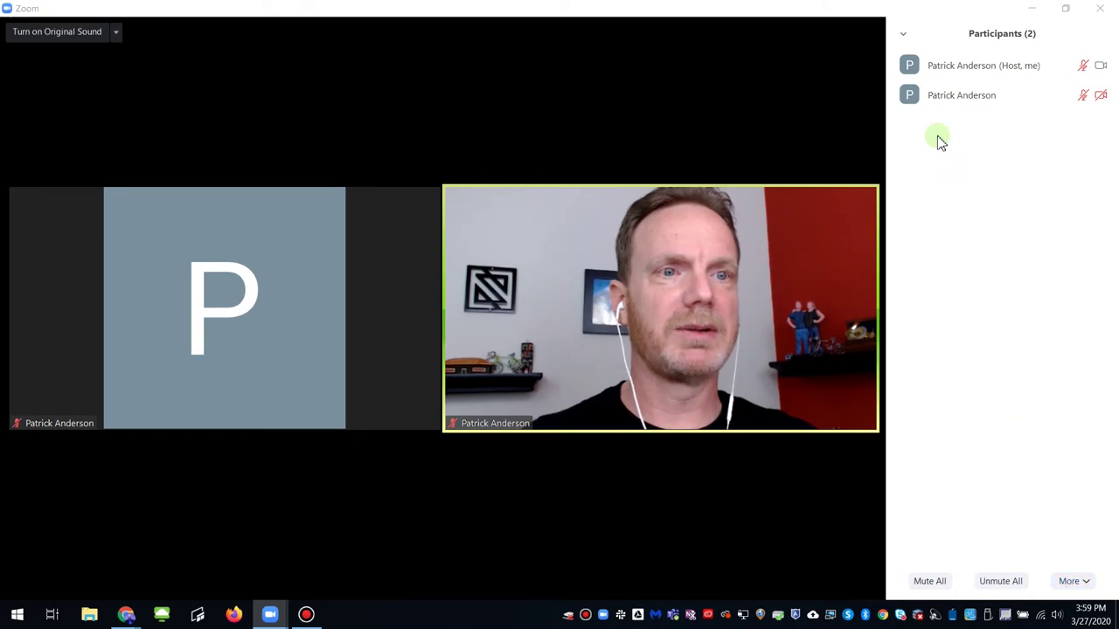
pyautogui.click(1079, 583)
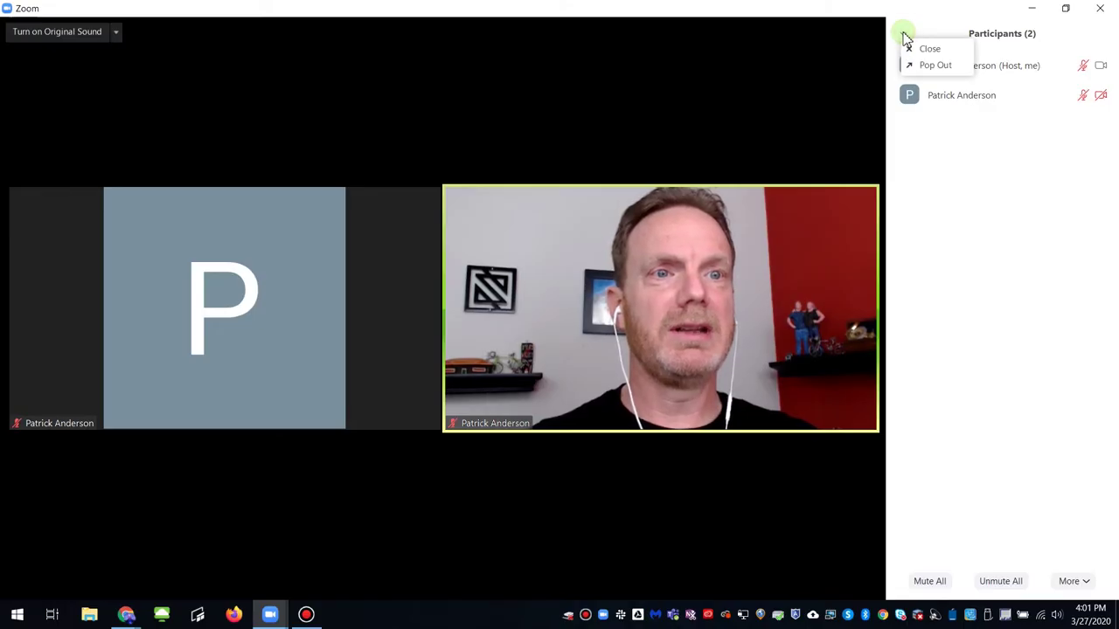
pyautogui.click(925, 49)
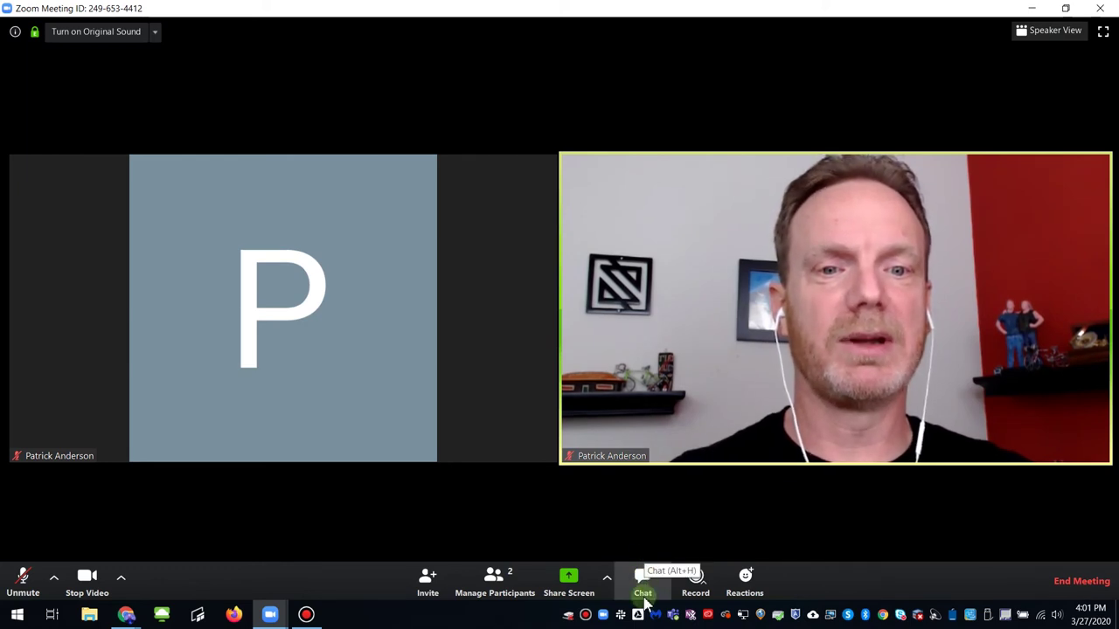
# Send "Hi!" to everyone in the meeting's group chat and open the choice of message recipients.
pyautogui.click(642, 581)
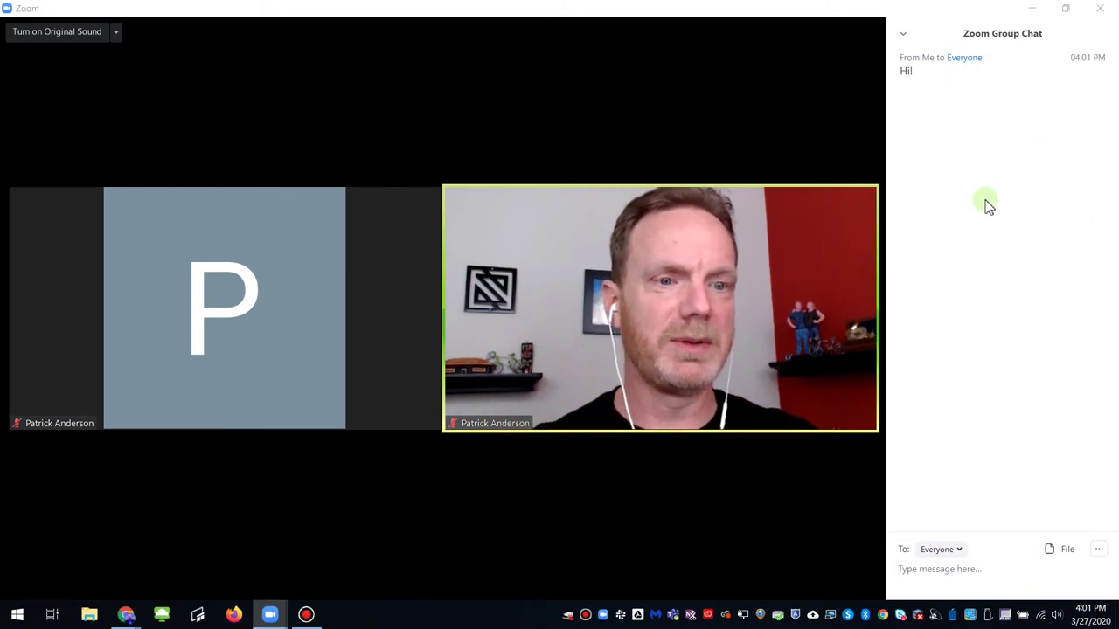
pyautogui.click(960, 550)
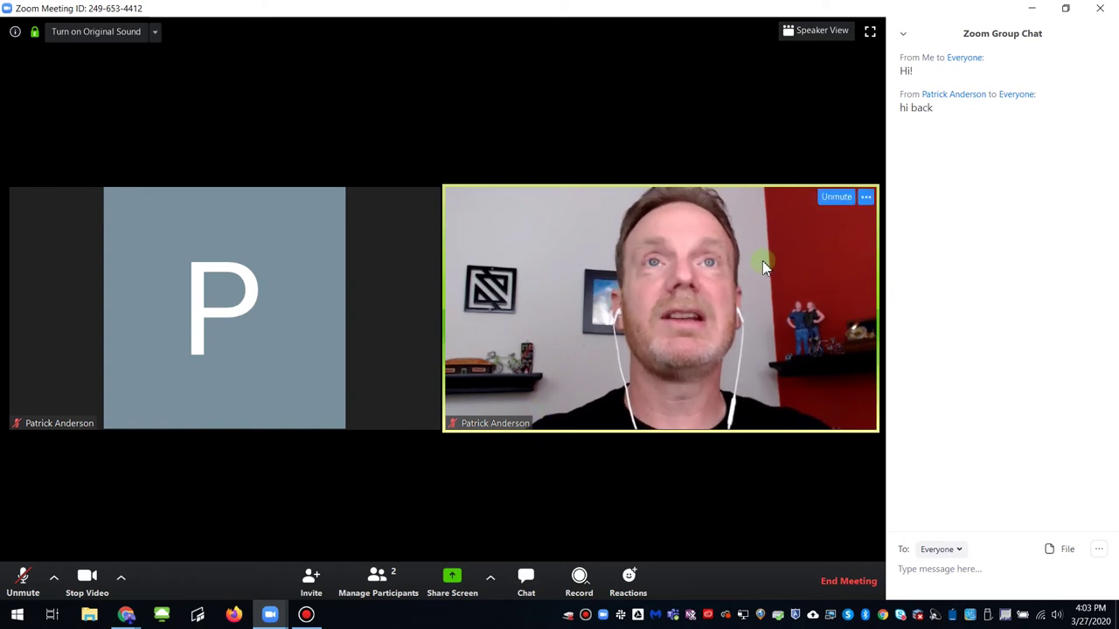
# Rename your own participant entry in the meeting to "It's Me".
pyautogui.click(865, 197)
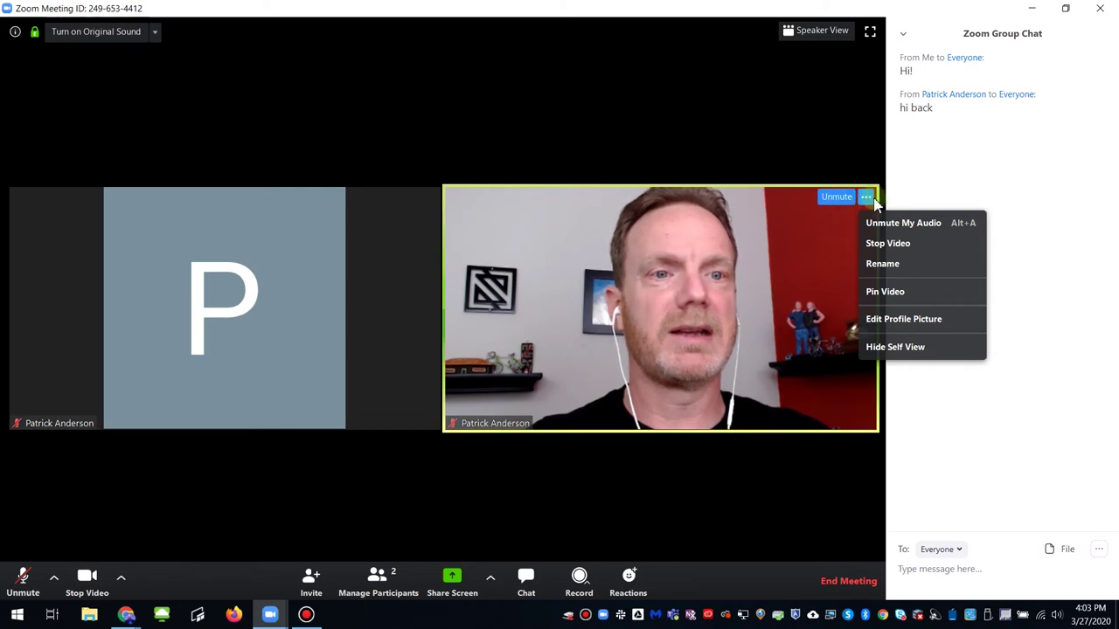
pyautogui.click(890, 265)
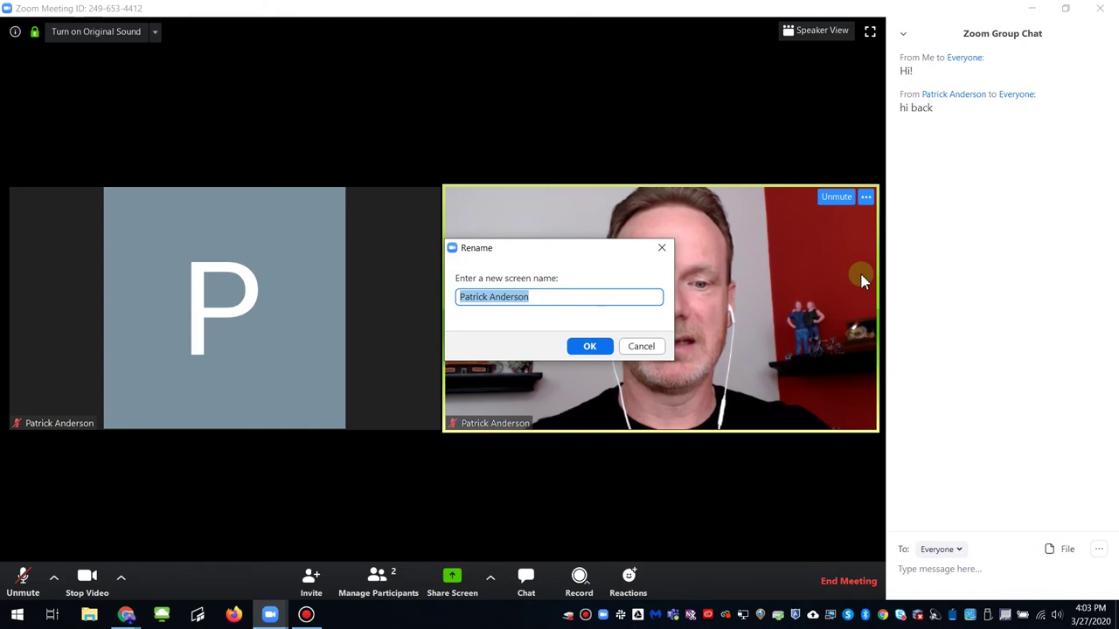
pyautogui.write("It's")
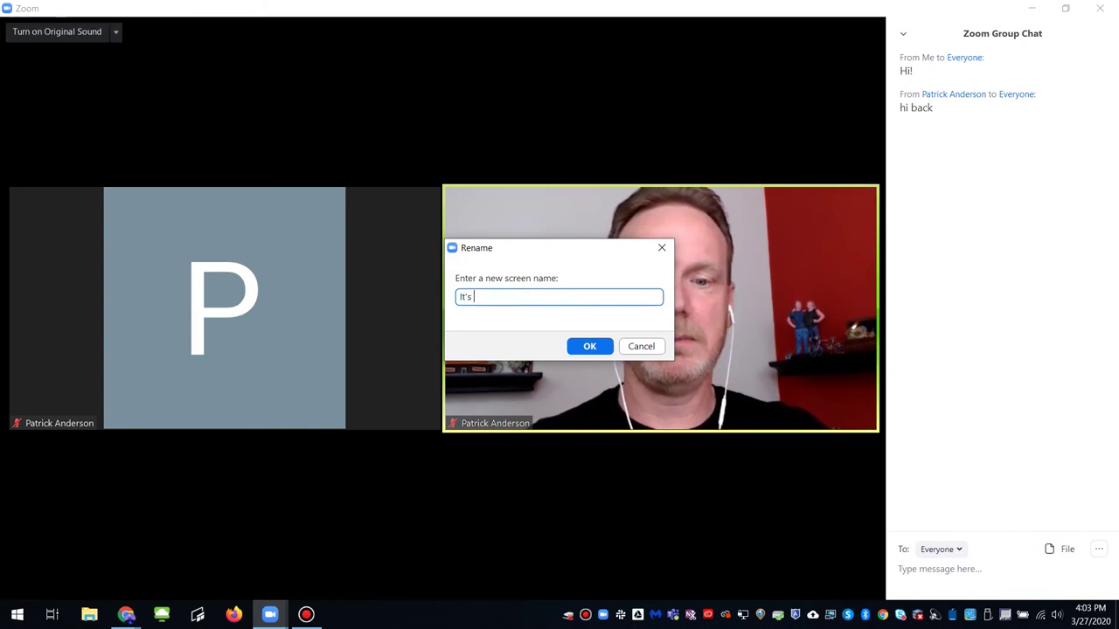
pyautogui.write(' Me')
pyautogui.press('Return')
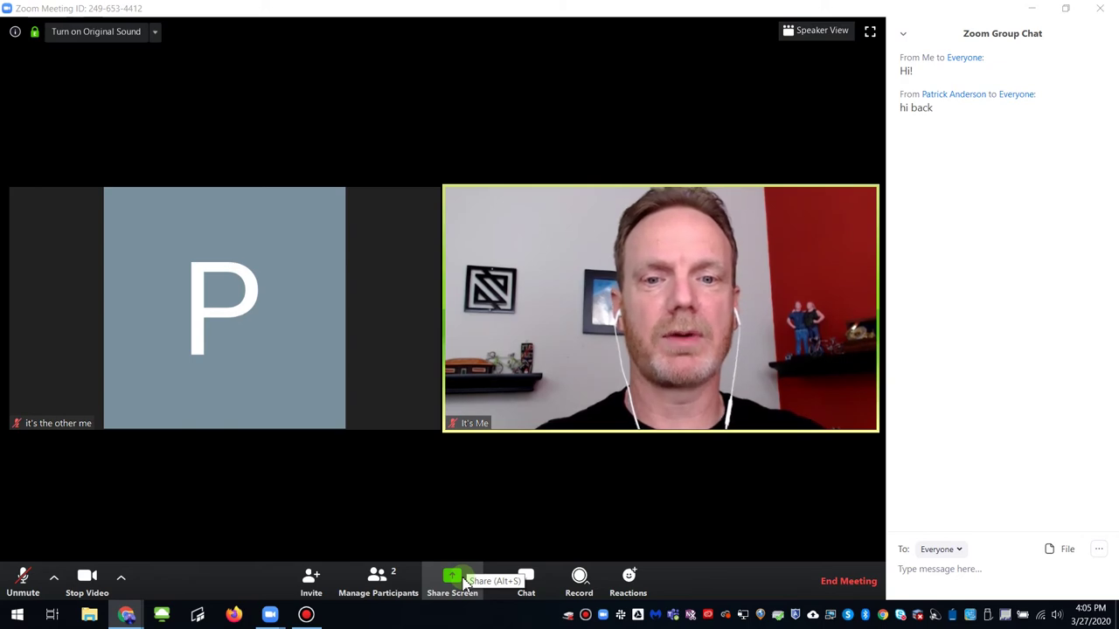
# Share the Chrome window showing the personal website with the meeting and end that share.
pyautogui.click(452, 578)
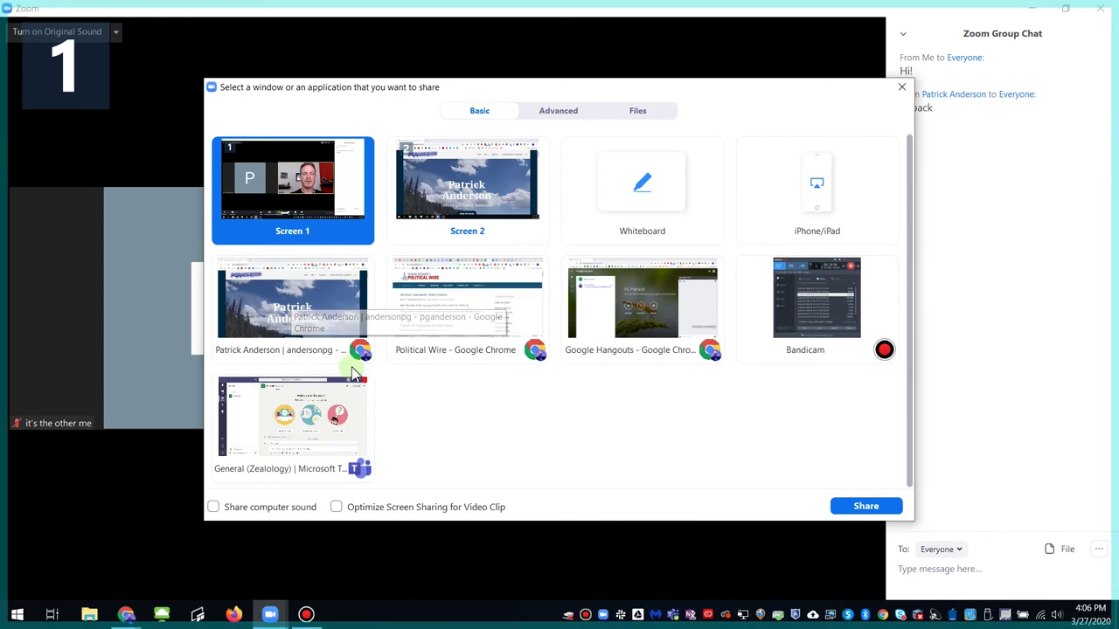
pyautogui.click(305, 316)
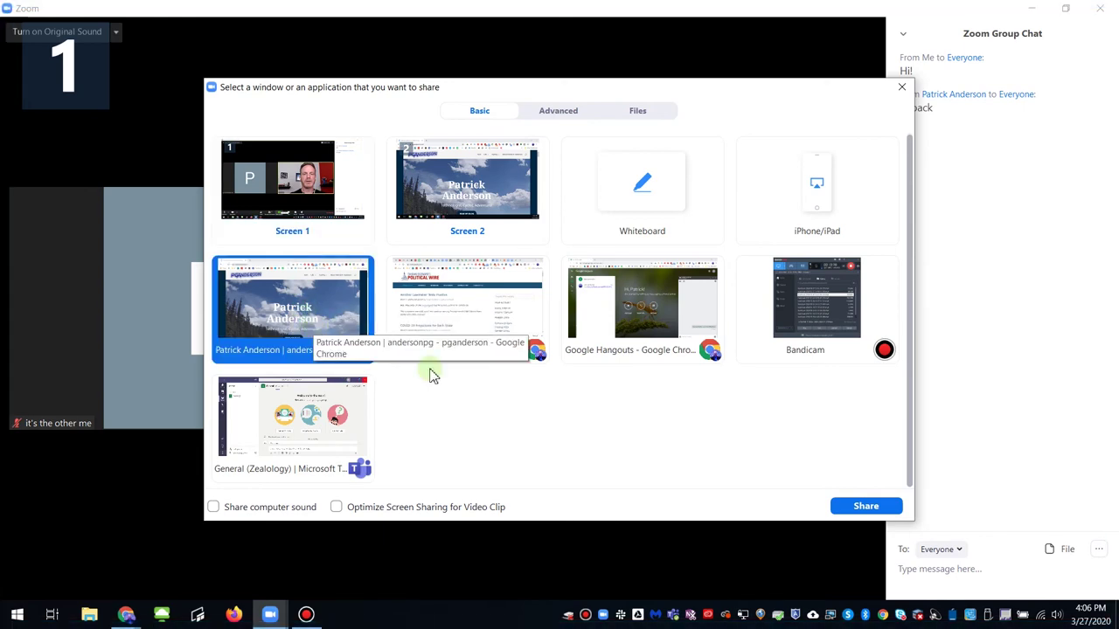
pyautogui.click(863, 507)
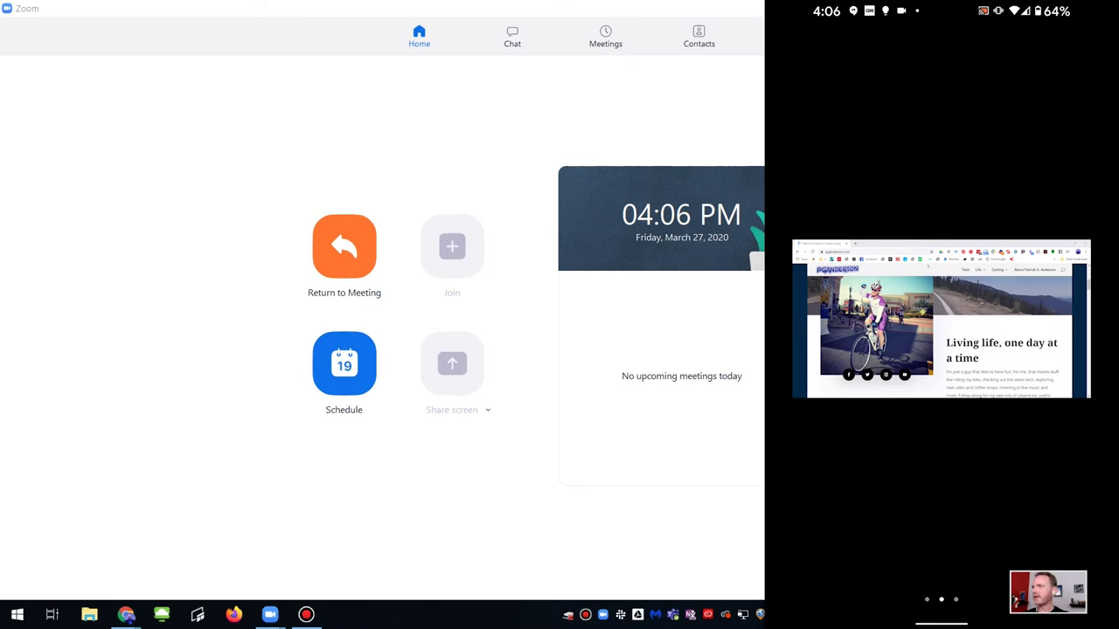
pyautogui.hotkey('alt', 's')
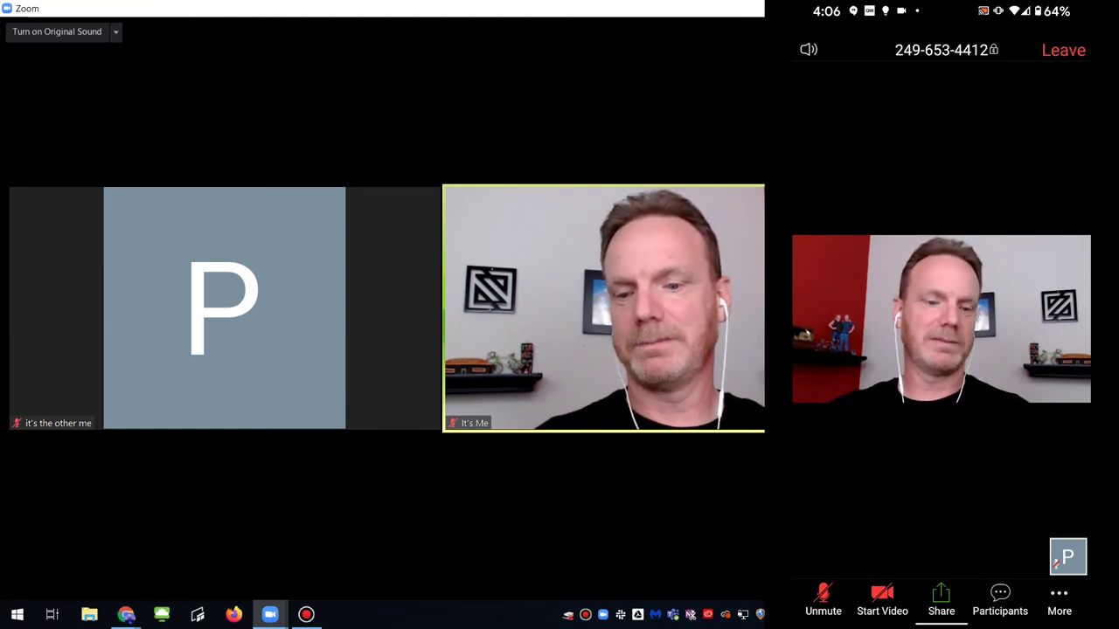
# Start sharing the phone's screen from the mobile participant, accepting the capture notice and allowing Zoom to display over other apps.
pyautogui.click(940, 603)
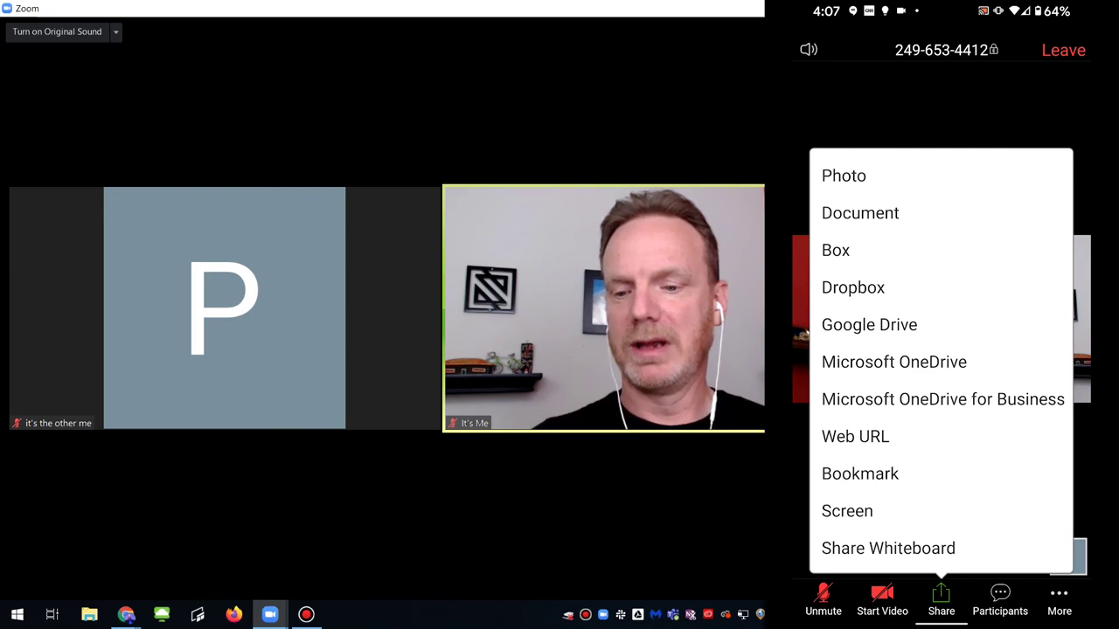
pyautogui.click(847, 511)
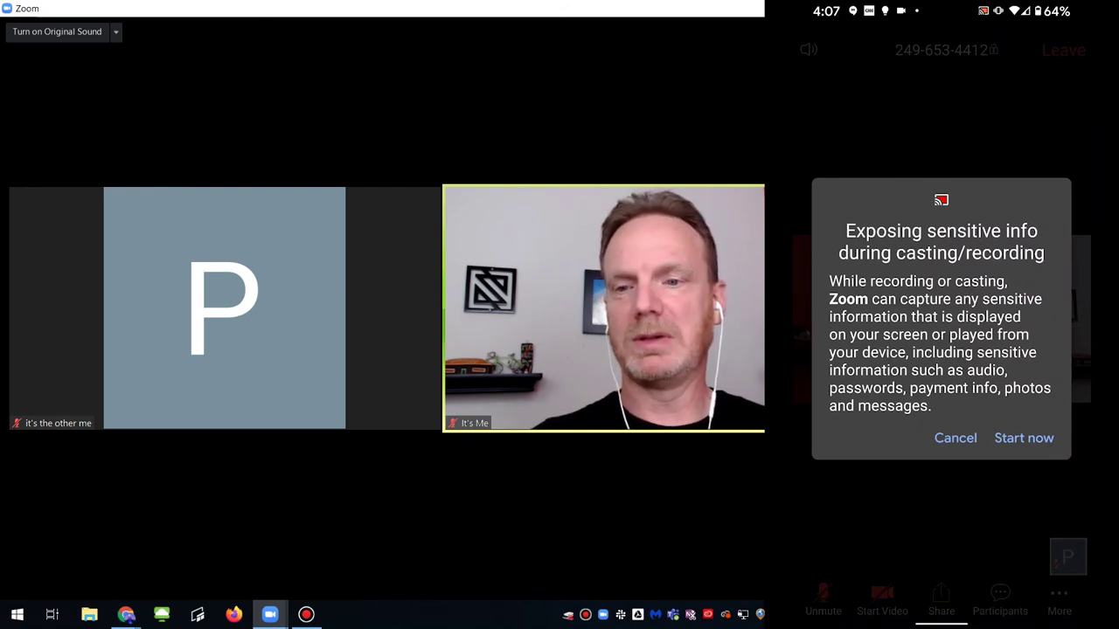
pyautogui.click(1023, 438)
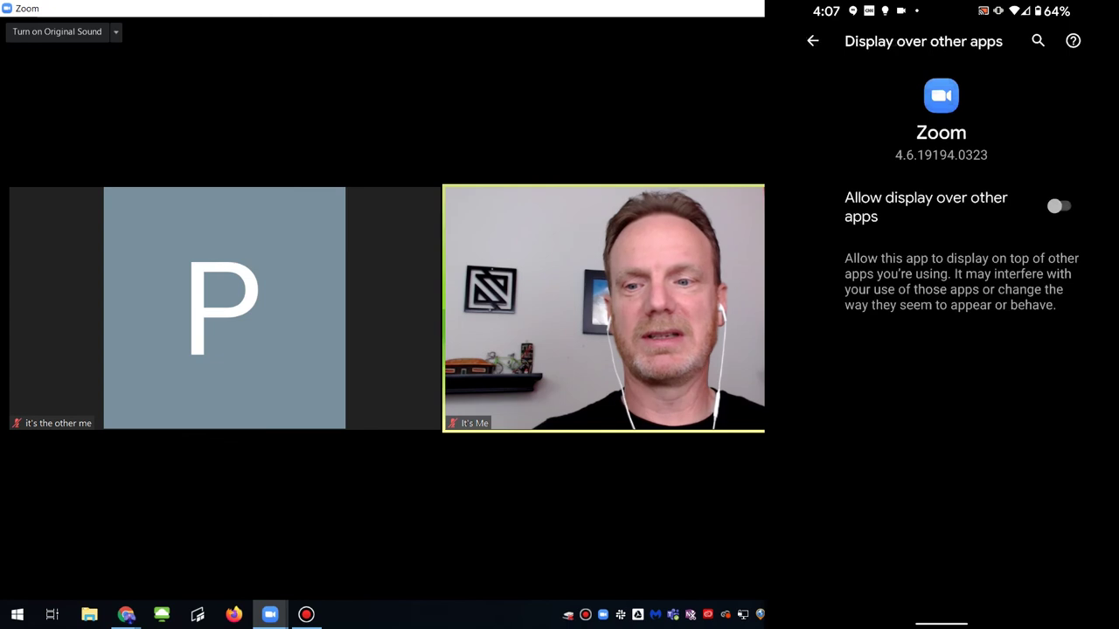
pyautogui.click(1059, 207)
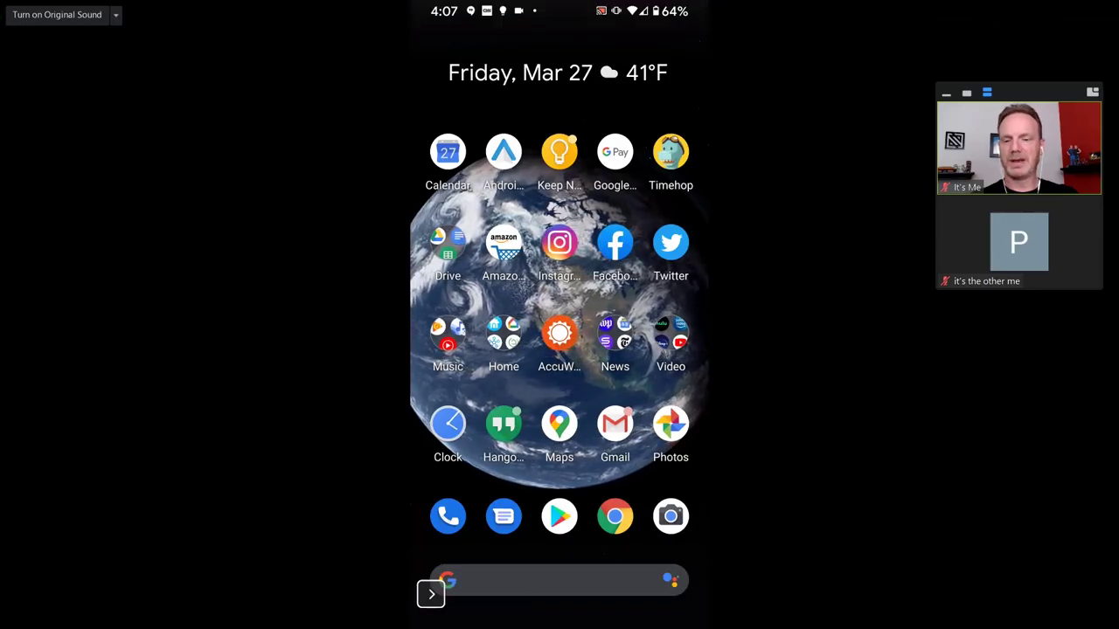
# Browse the Twitter feed on the shared phone screen and stop the phone's screen share.
pyautogui.click(670, 249)
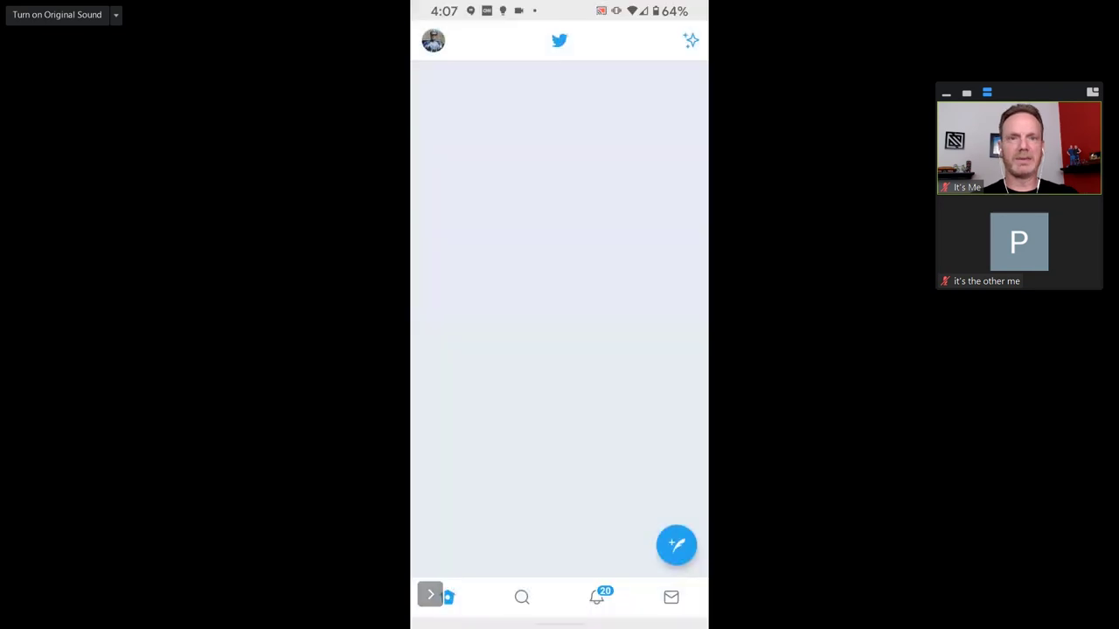
pyautogui.scroll(-3, 559, 315)
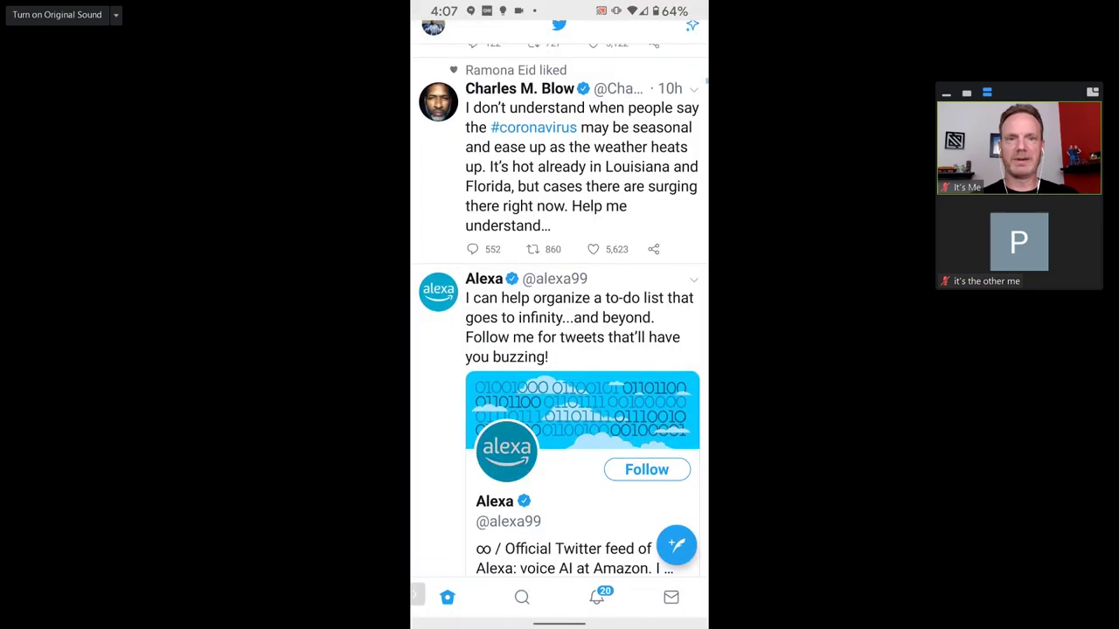
pyautogui.scroll(-5, 559, 314)
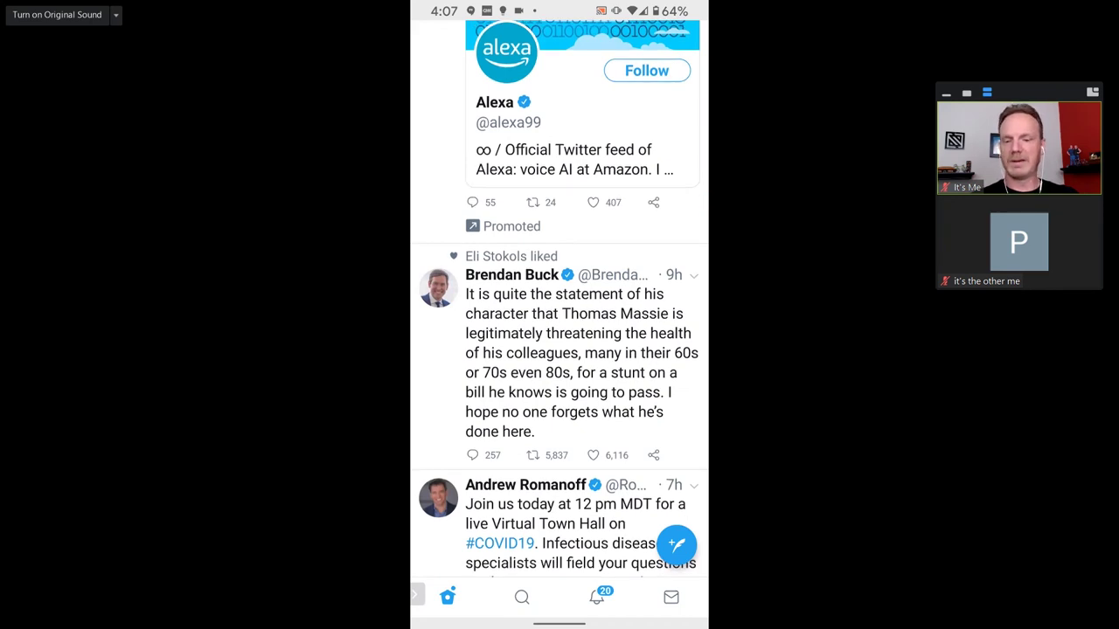
pyautogui.click(415, 595)
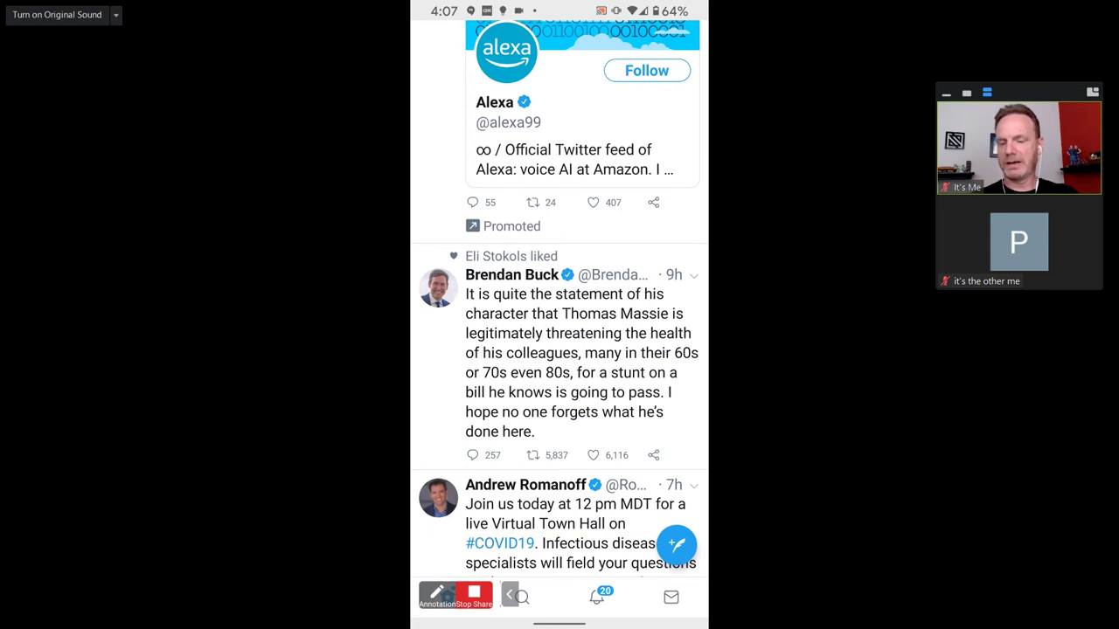
pyautogui.click(473, 595)
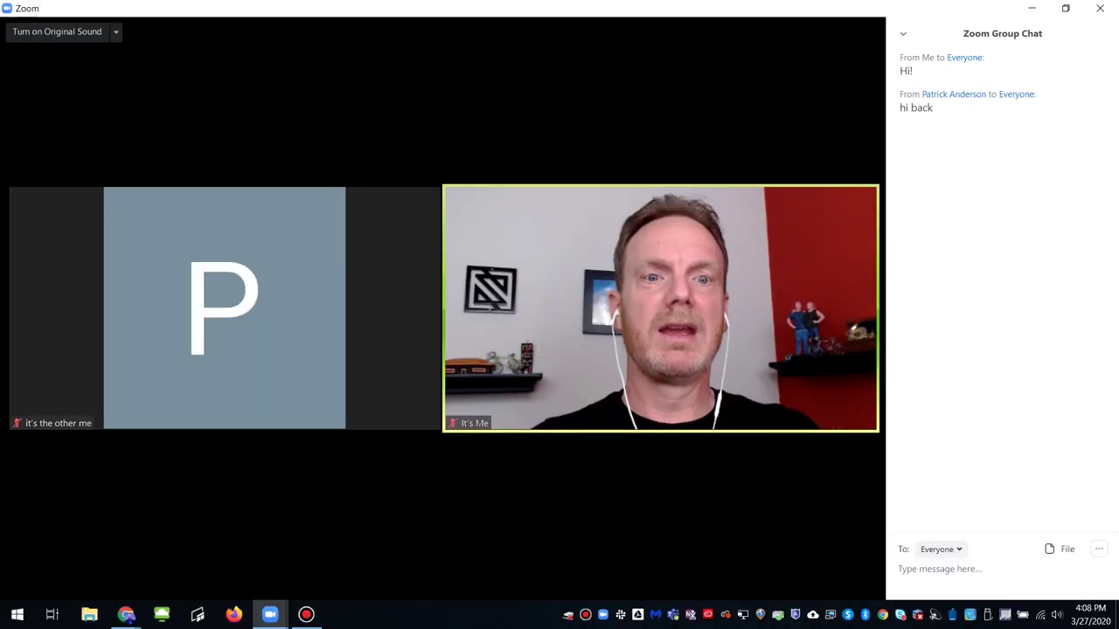